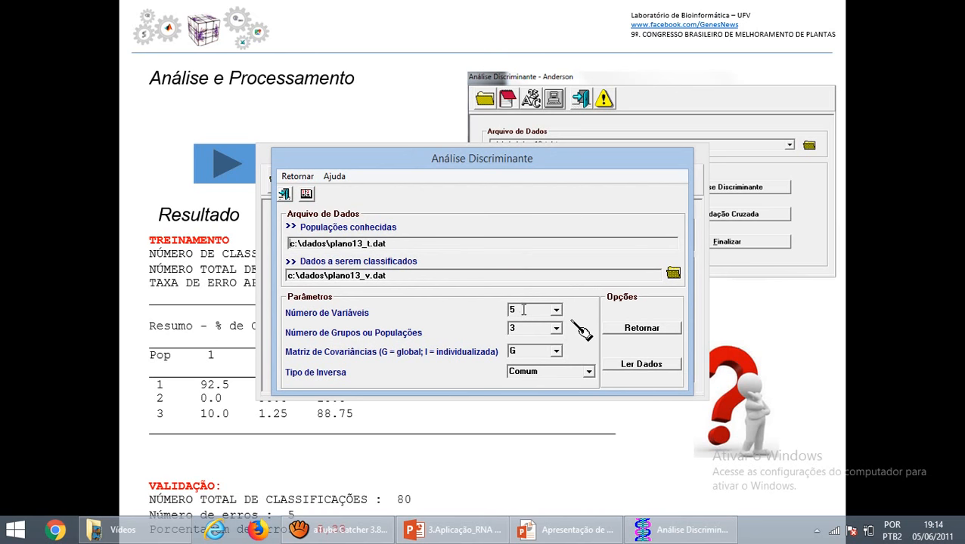
Keep 5 variables, 3 groups, G covariance matrix and Comum inverse, and run the discriminant analysis with prior probabilities .333 .333 .333
double_click(524, 309)
double_click(528, 327)
left_click(588, 372)
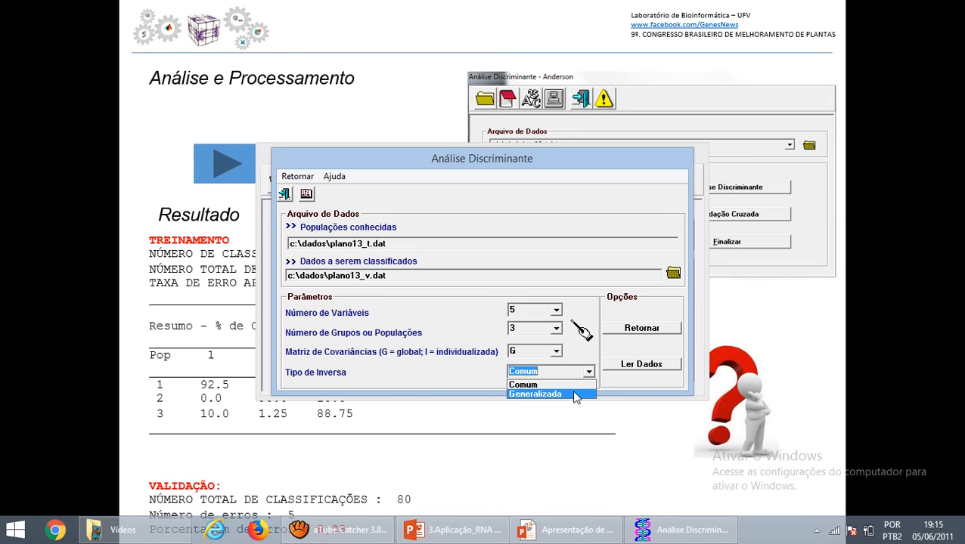
left_click(621, 329)
left_click(621, 330)
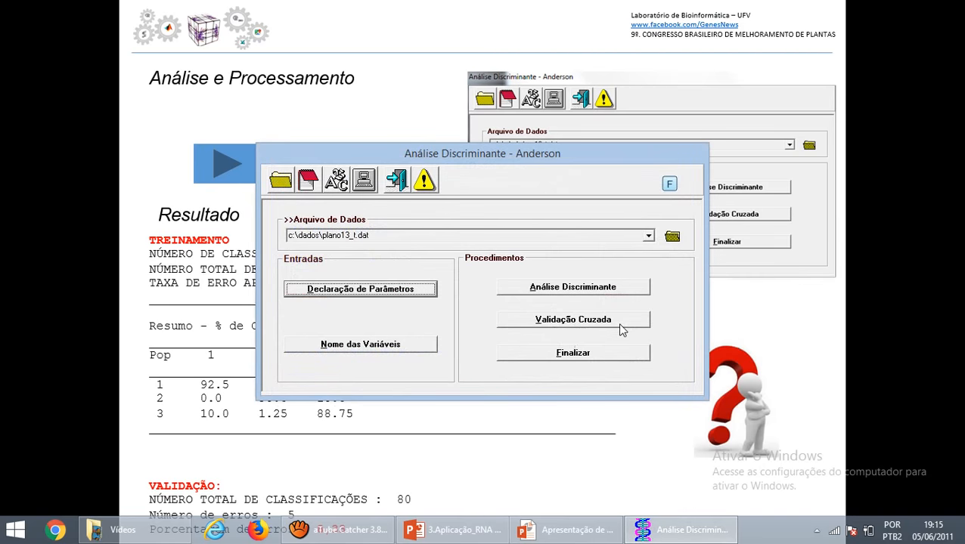
left_click(596, 291)
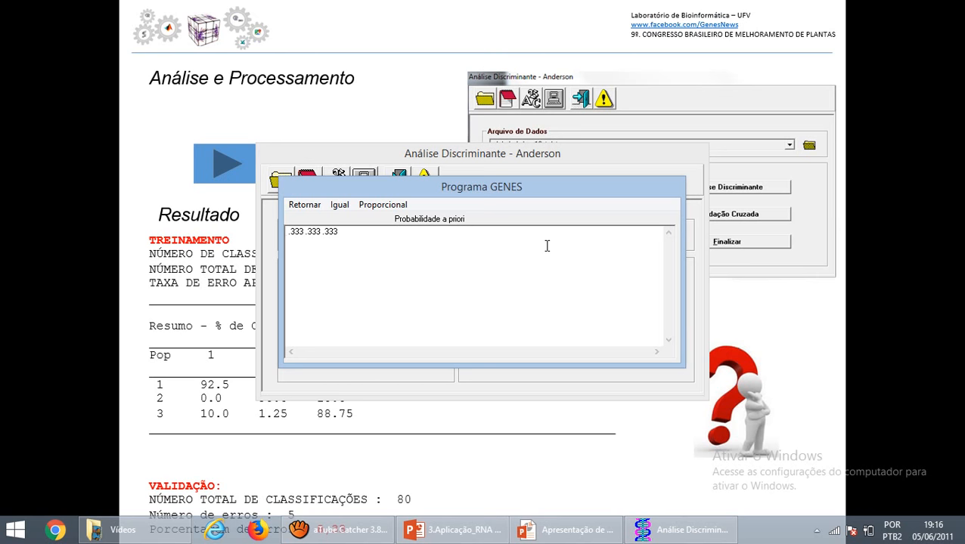
left_click(306, 205)
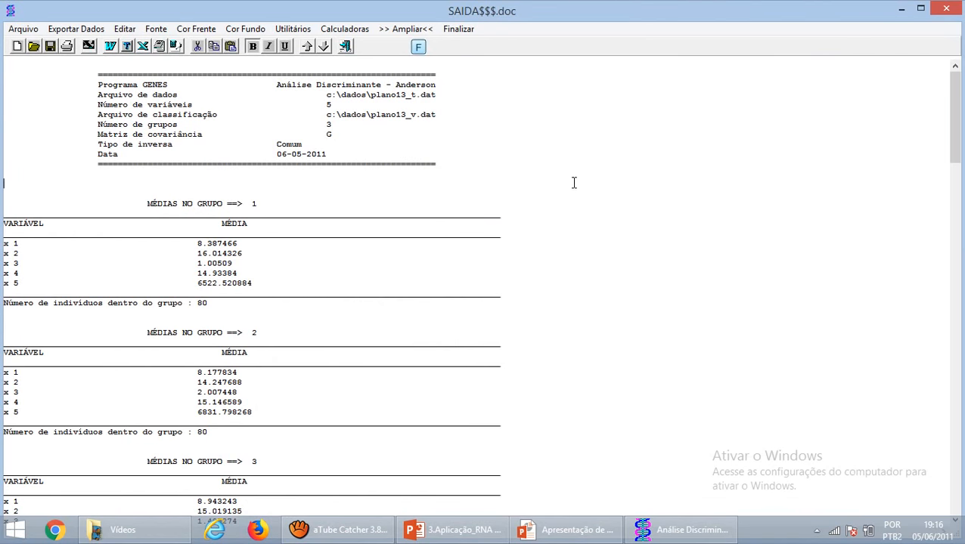
Examine the group means, covariance matrix and discriminant functions of the three populations in the output report
scroll(329, 259, "down", 5)
scroll(328, 259, "down", 4)
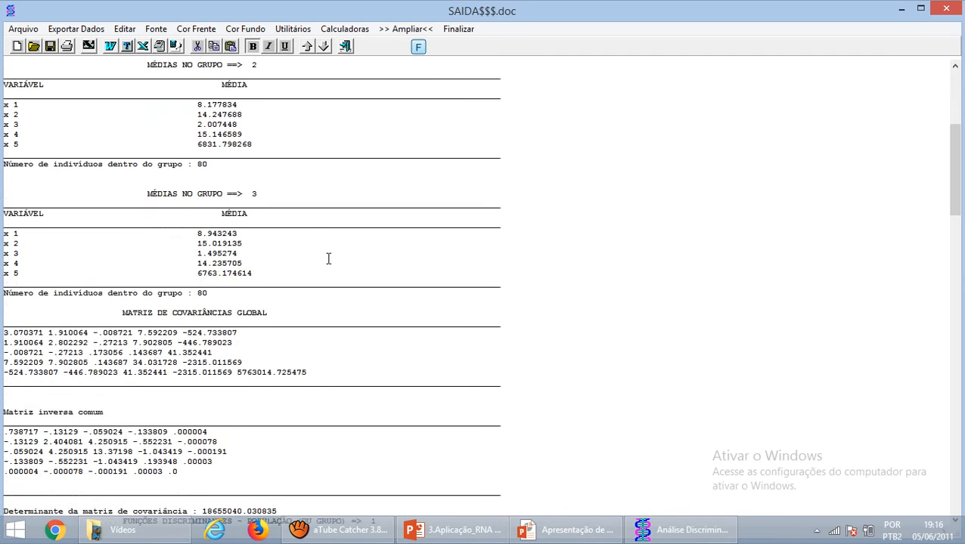
scroll(328, 259, "down", 6)
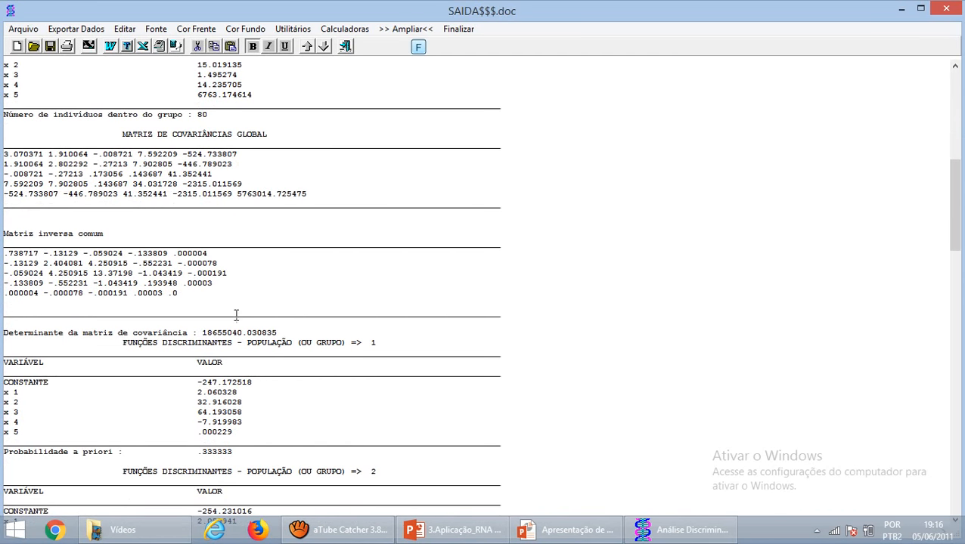
left_click_drag(125, 344, 380, 344)
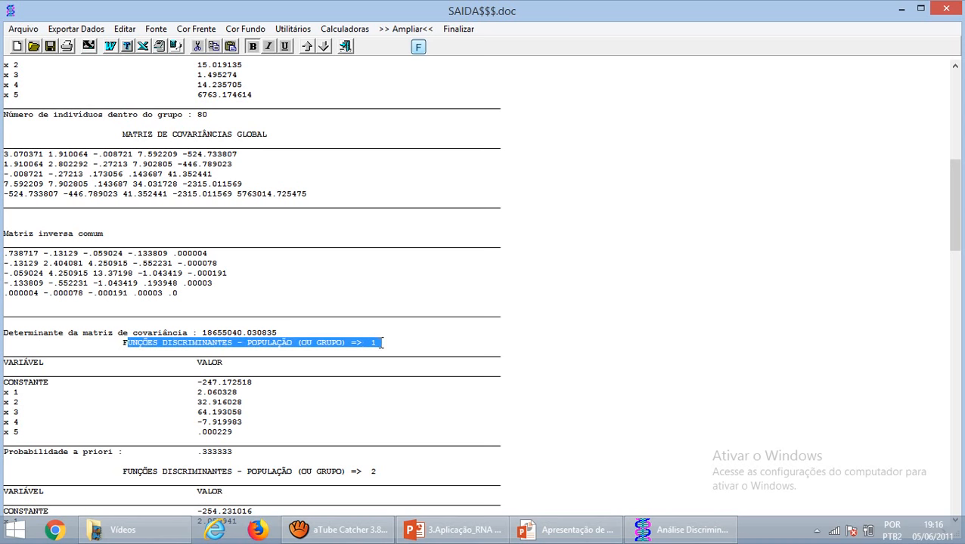
scroll(504, 238, "down", 5)
left_click_drag(228, 323, 429, 323)
left_click_drag(298, 451, 401, 442)
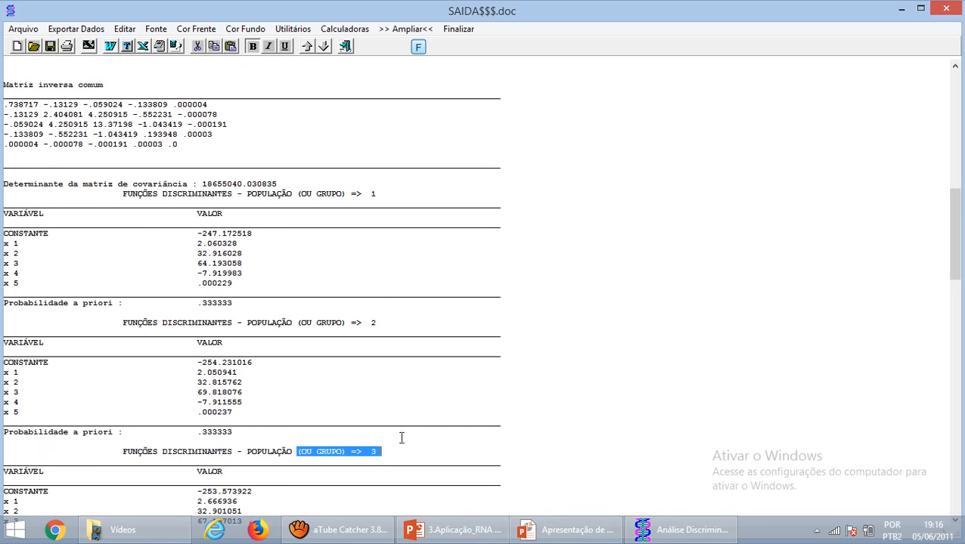
scroll(458, 188, "down", 8)
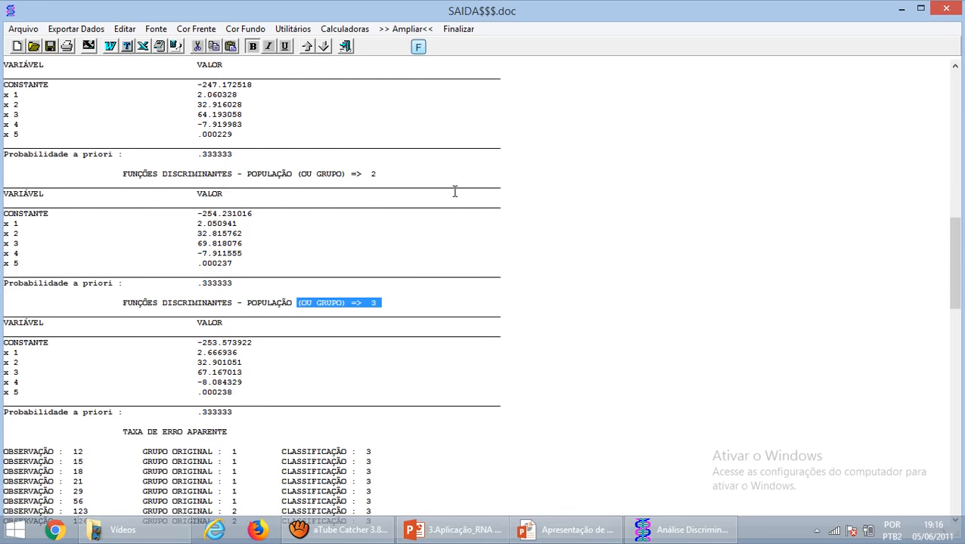
Examine the apparent error rate section, the misclassified observations and the summary table of correct and incorrect classification per group
scroll(455, 190, "down", 2)
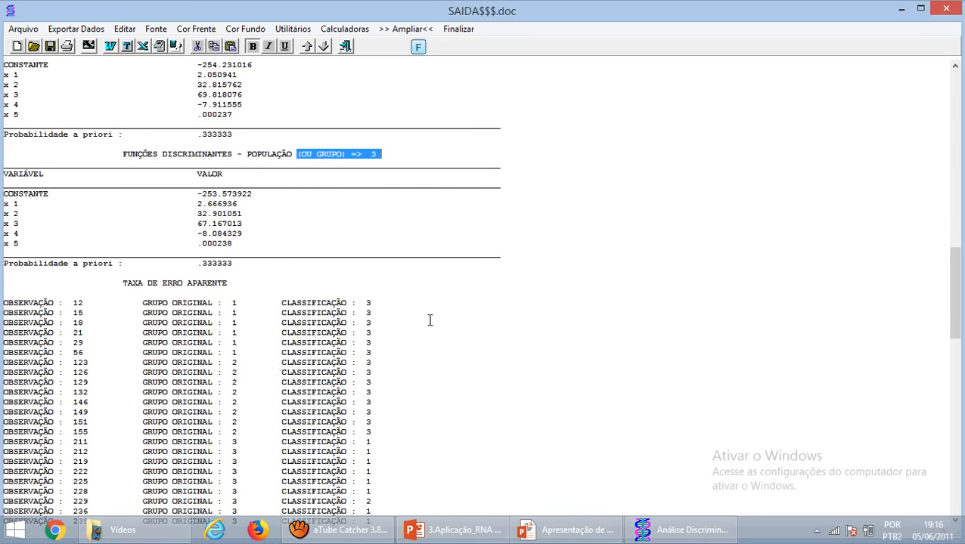
scroll(430, 320, "down", 1)
scroll(430, 320, "down", 4)
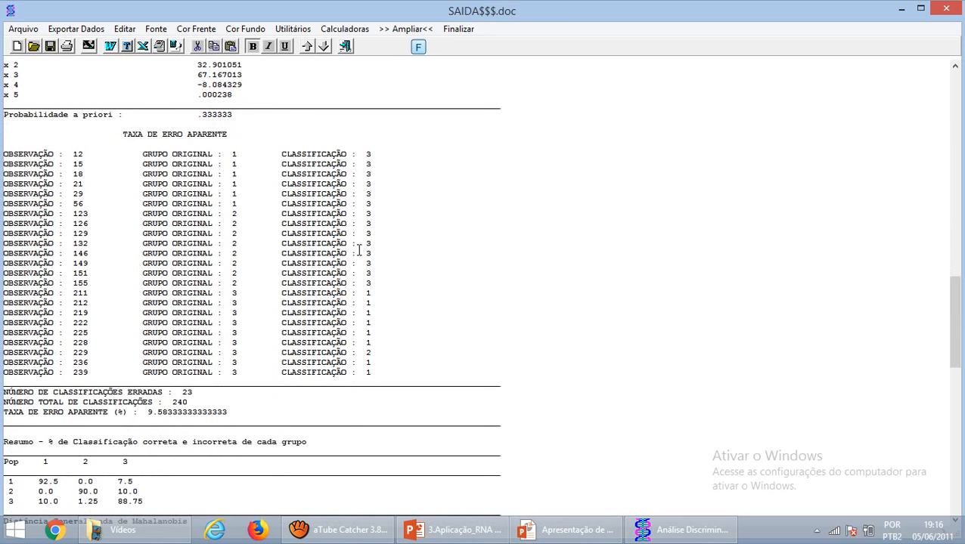
scroll(477, 226, "down", 2)
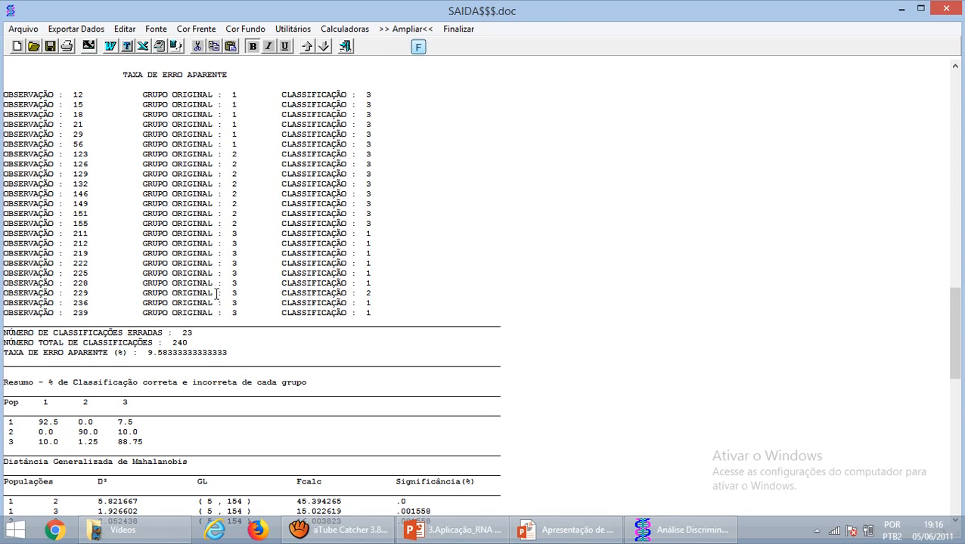
left_click_drag(181, 332, 194, 331)
left_click_drag(172, 342, 189, 343)
left_click(19, 400)
left_click_drag(20, 399, 164, 431)
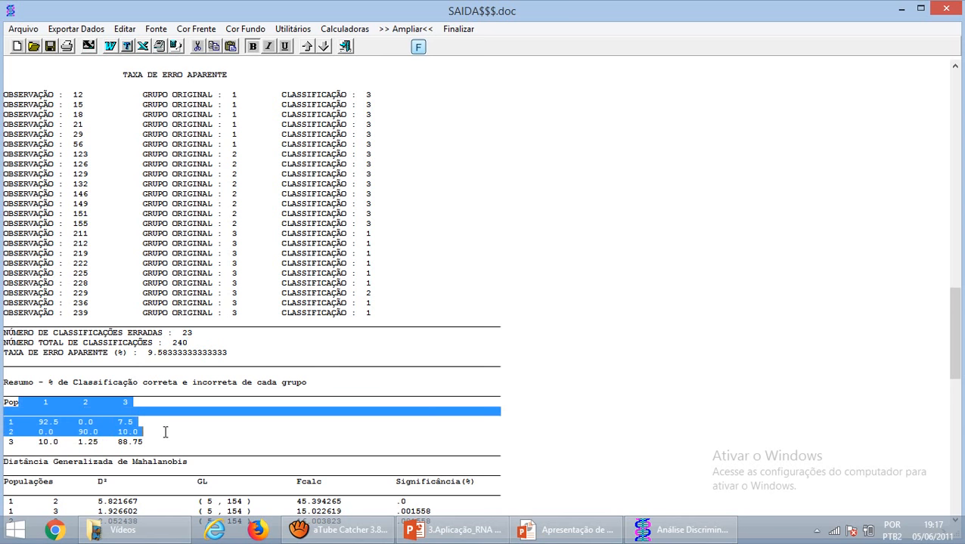
left_click(165, 369)
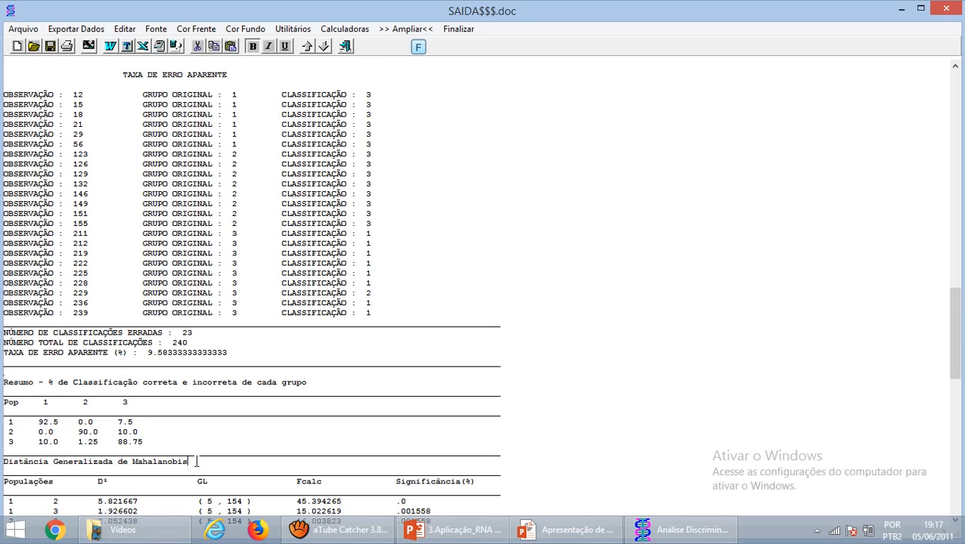
left_click_drag(195, 461, 4, 400)
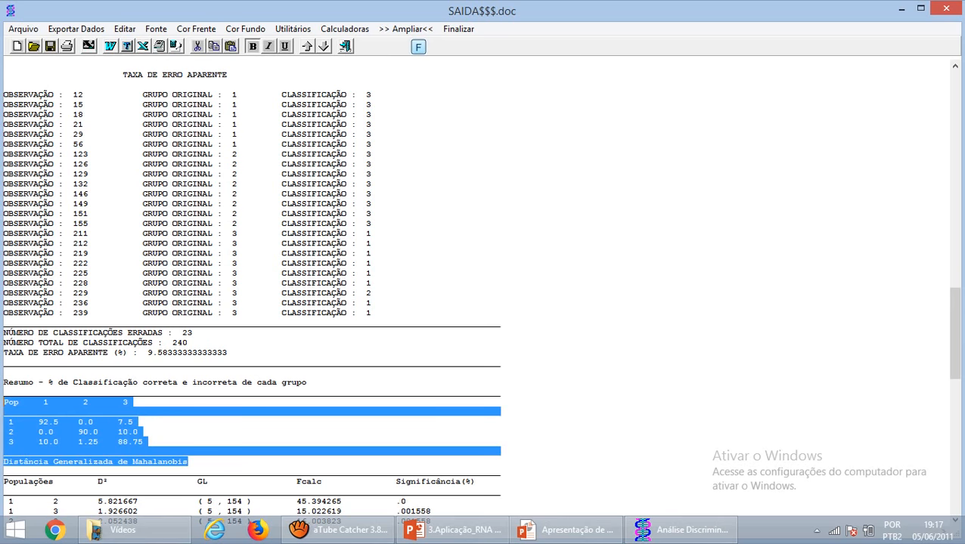
left_click(281, 323)
Examine the validation classifications and error count at the end of the report, and leave the Anderson discriminant analysis
scroll(283, 323, "down", 11)
scroll(283, 323, "down", 12)
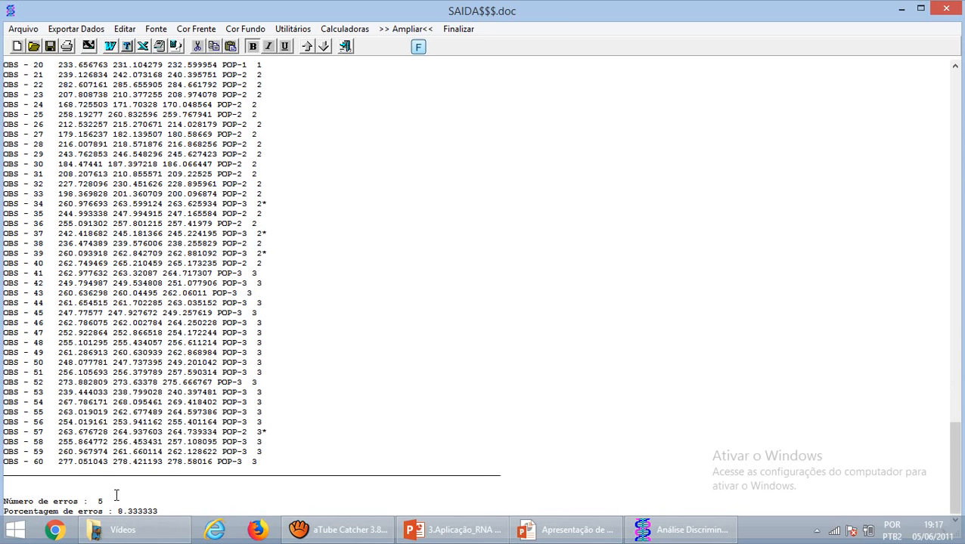
double_click(37, 461)
left_click_drag(112, 501, 97, 501)
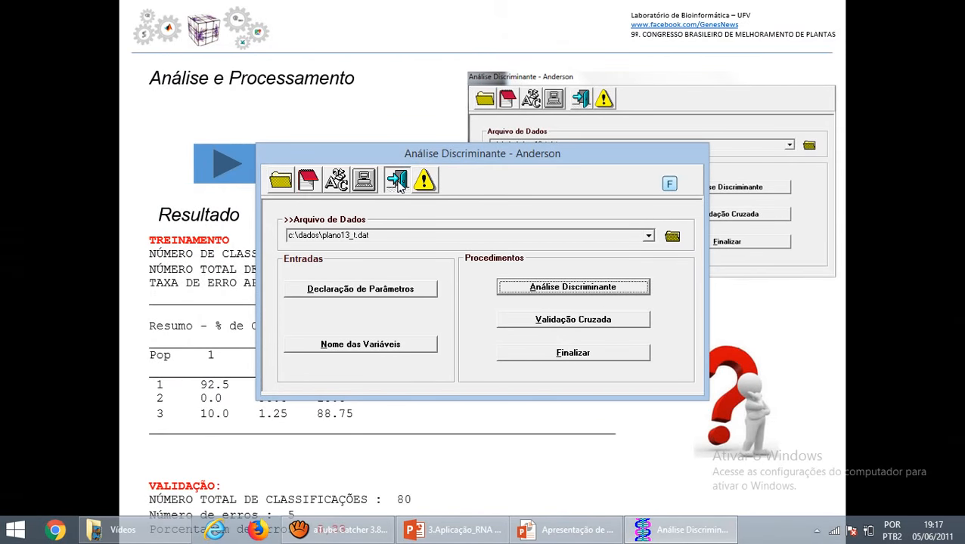
left_click(398, 181)
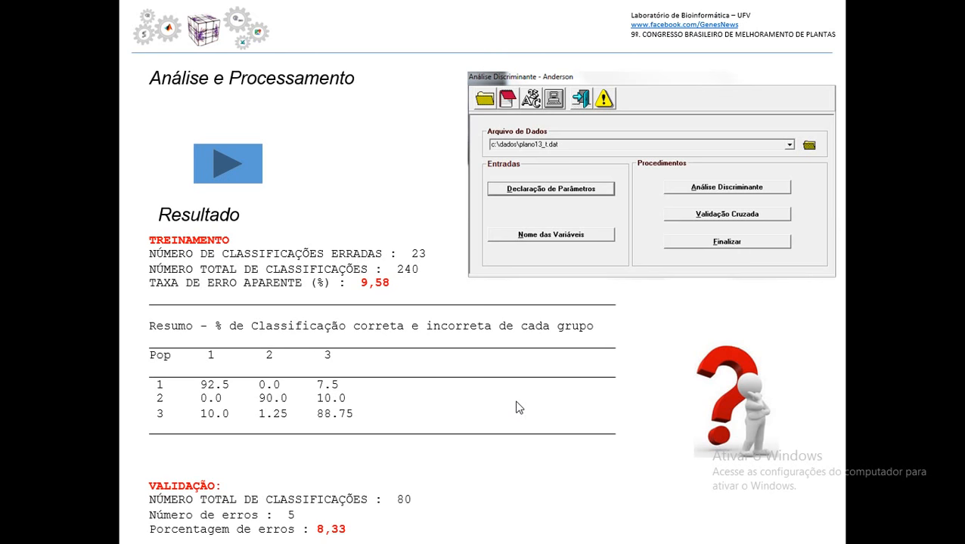
Advance the PowerPoint slideshow to "Tela de acesso ao procedimento" and launch the GENES Análise Discriminante - Redes Neurais demonstration
left_click(516, 402)
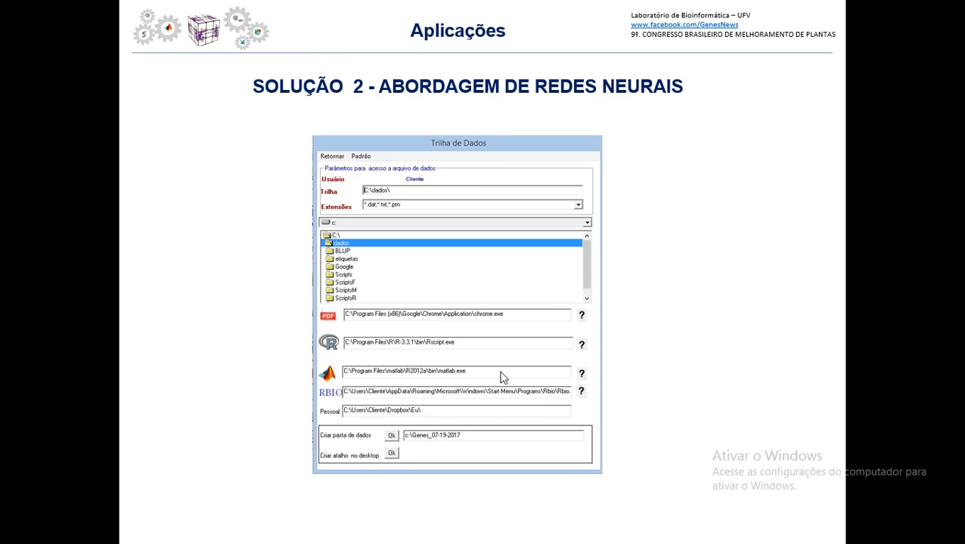
left_click(500, 372)
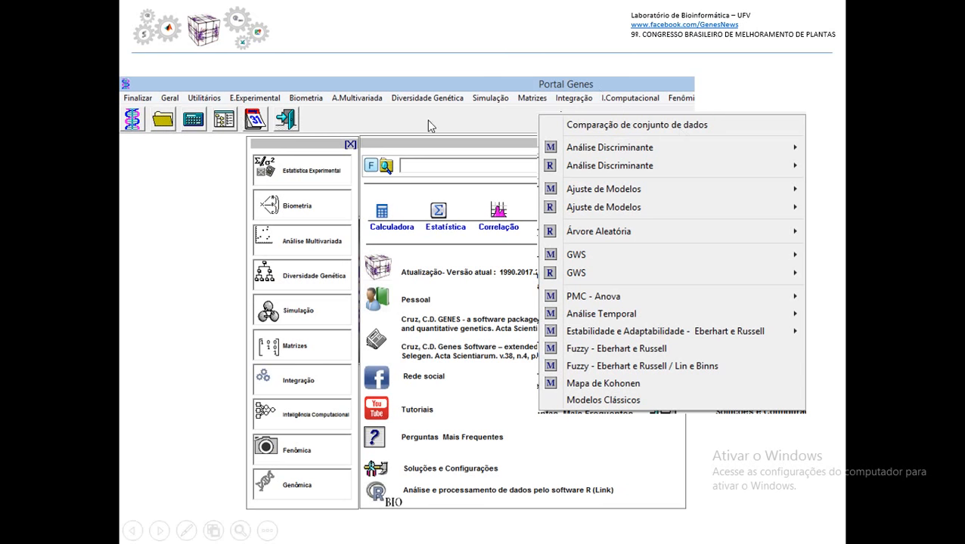
left_click(546, 148)
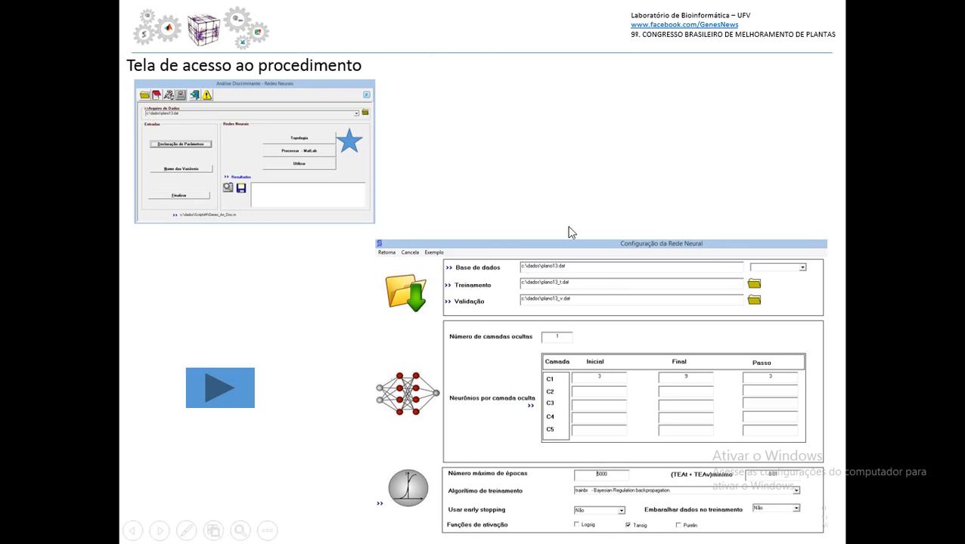
left_click(215, 397)
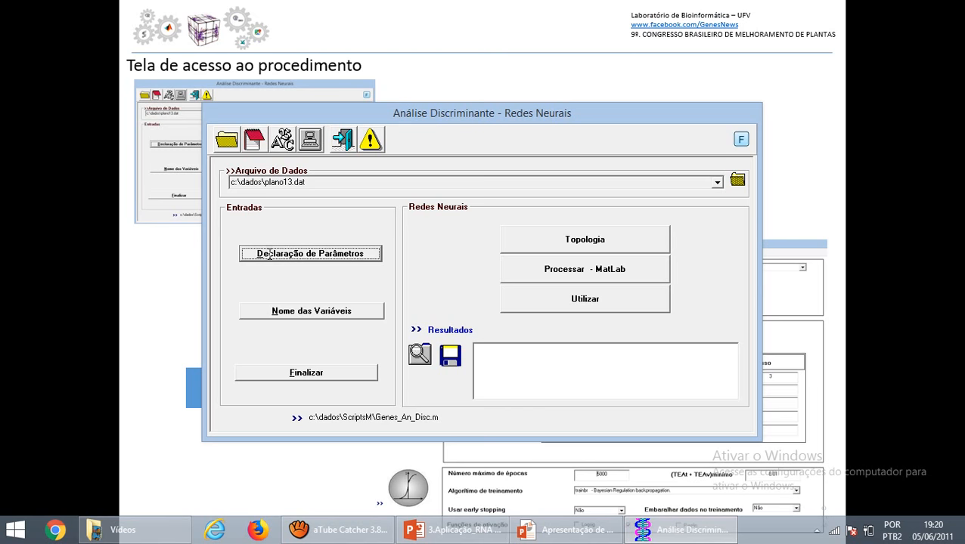
Declare the parameters for c:\dados\plano13.dat with 5 variables and 3 populations
left_click(318, 185)
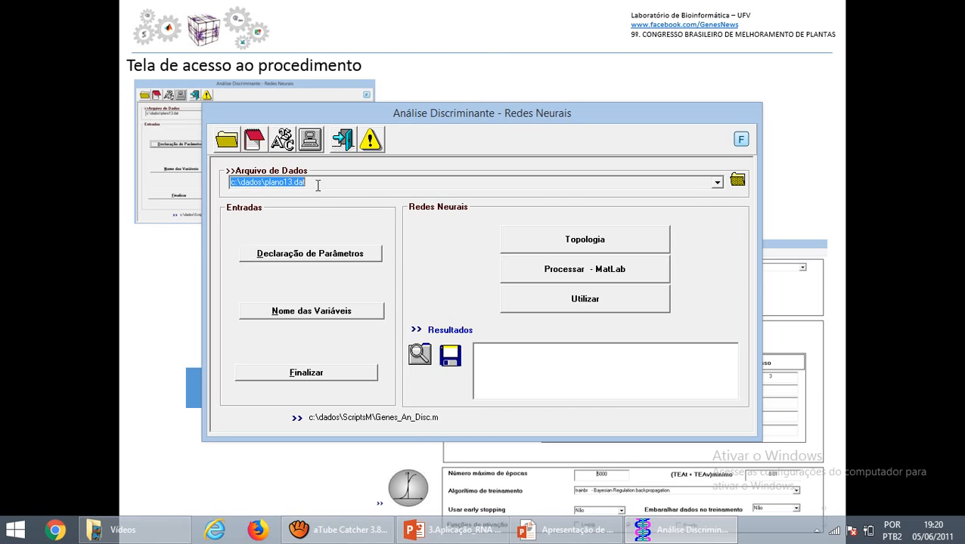
left_click(319, 250)
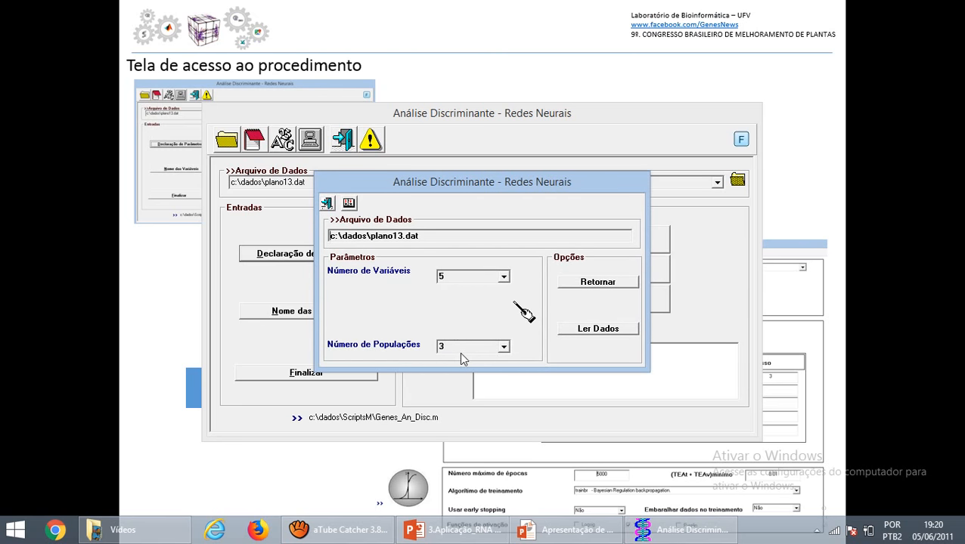
left_click(596, 288)
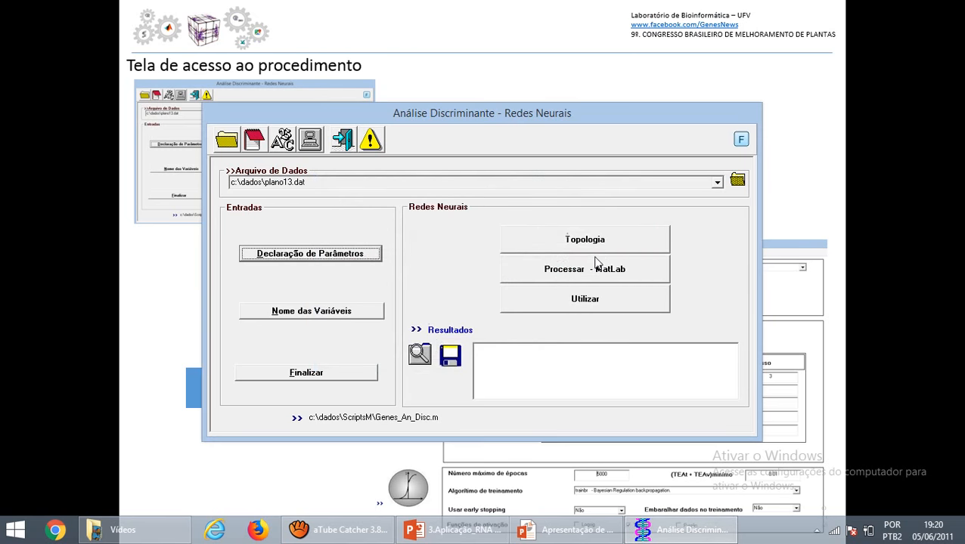
Open the network topology configuration and review the database, training and validation files and the initial, final and step neuron counts of layer C1
left_click(595, 243)
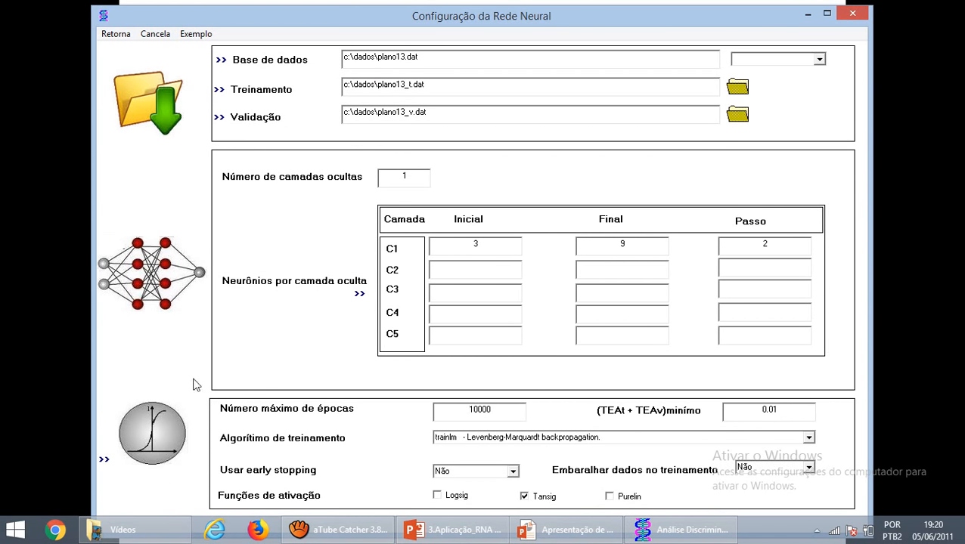
left_click(400, 56)
left_click_drag(412, 85, 408, 85)
left_click_drag(414, 112, 409, 112)
left_click(479, 243)
double_click(474, 244)
double_click(621, 245)
left_click(475, 243)
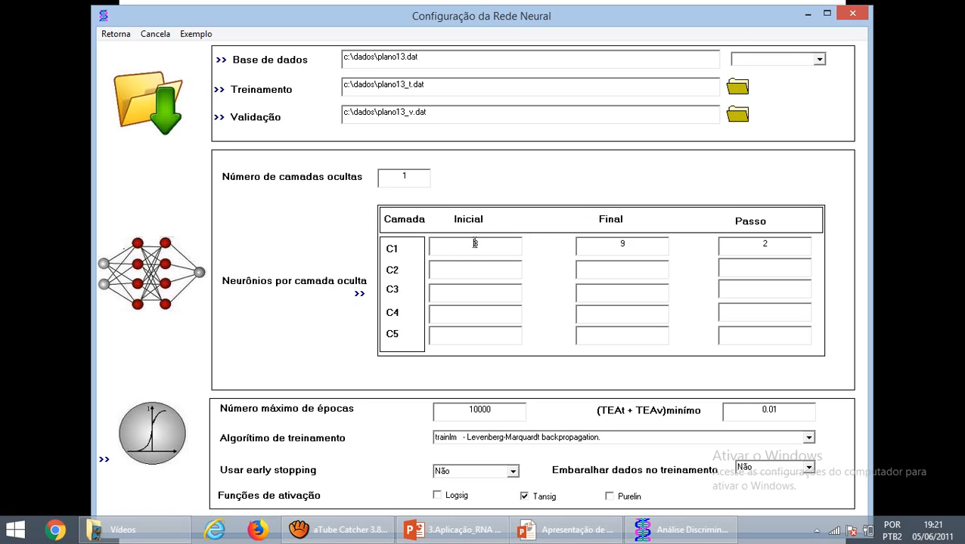
double_click(621, 246)
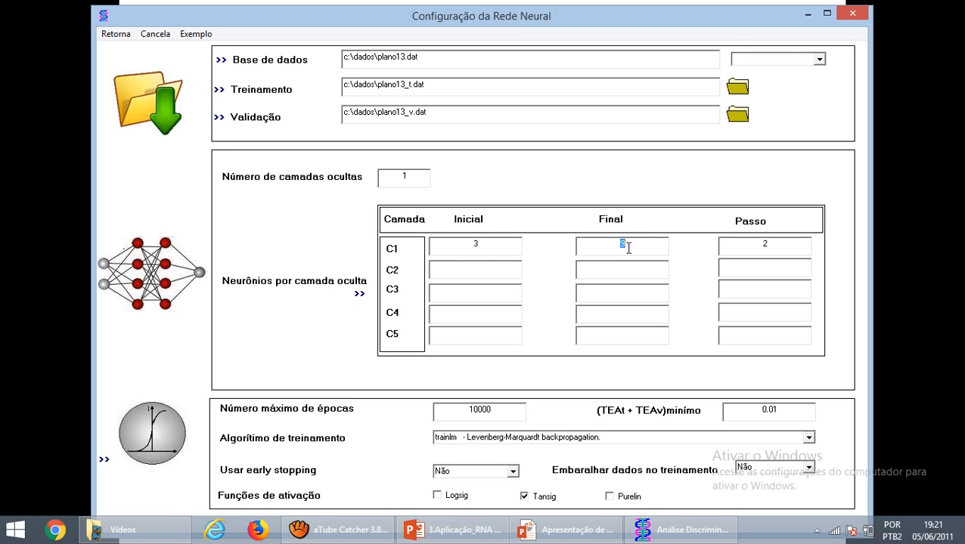
double_click(763, 243)
Choose trainlm - Levenberg-Marquardt backpropagation as the training algorithm and accept the network configuration
left_click(810, 439)
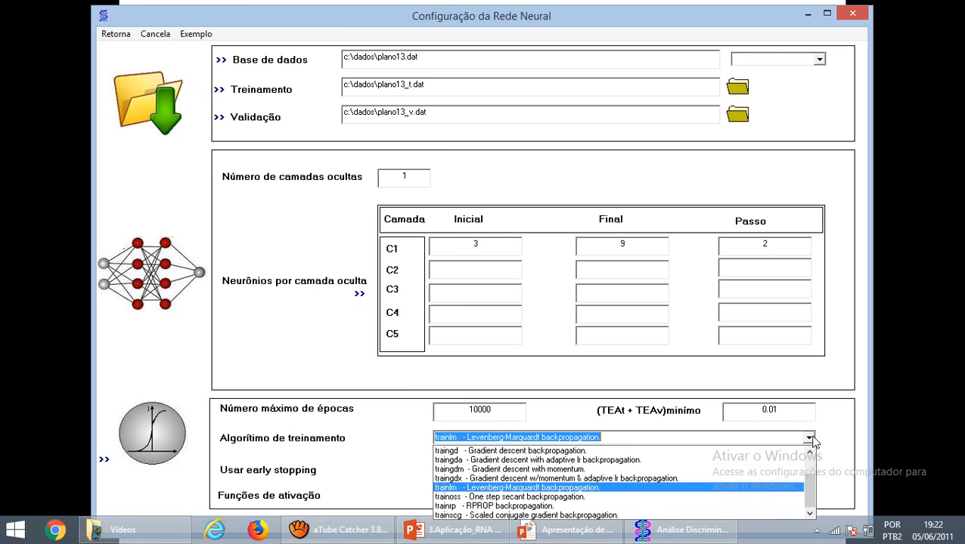
left_click(538, 489)
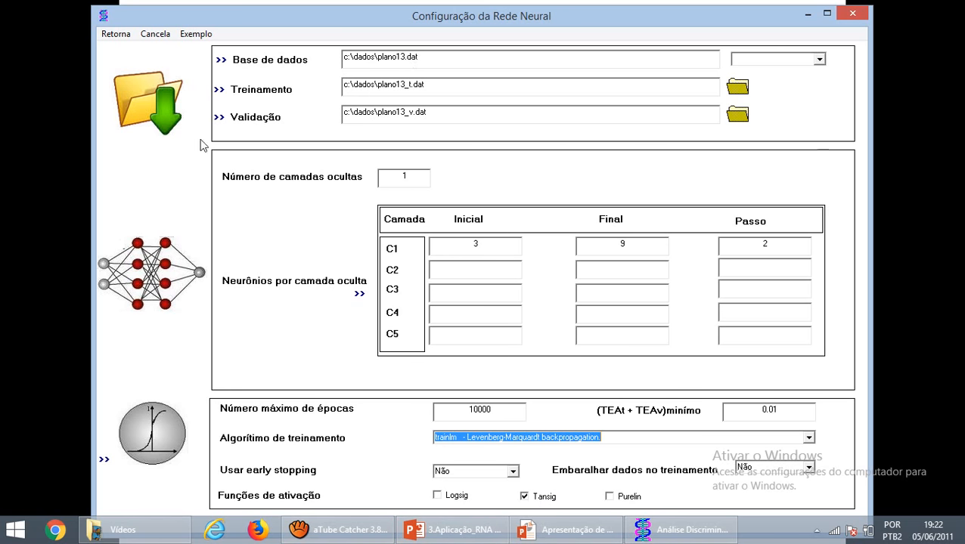
left_click(116, 34)
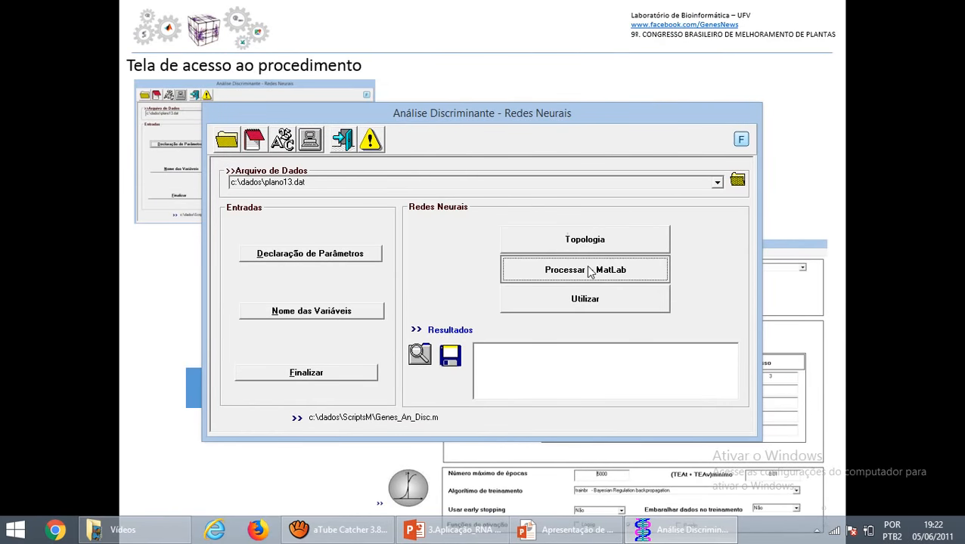
Process the neural network in MatLab and close the resulting figures and the neural network training window
left_click(591, 271)
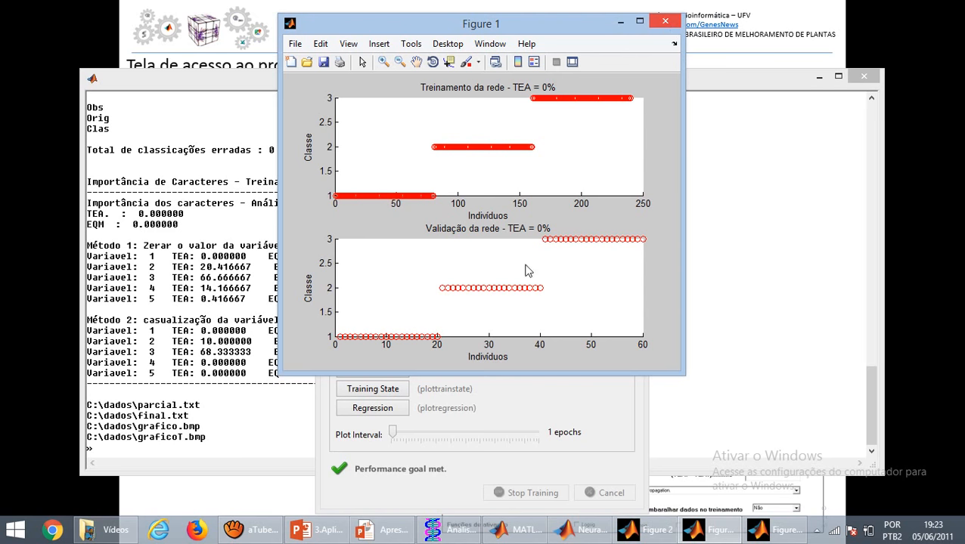
left_click(665, 25)
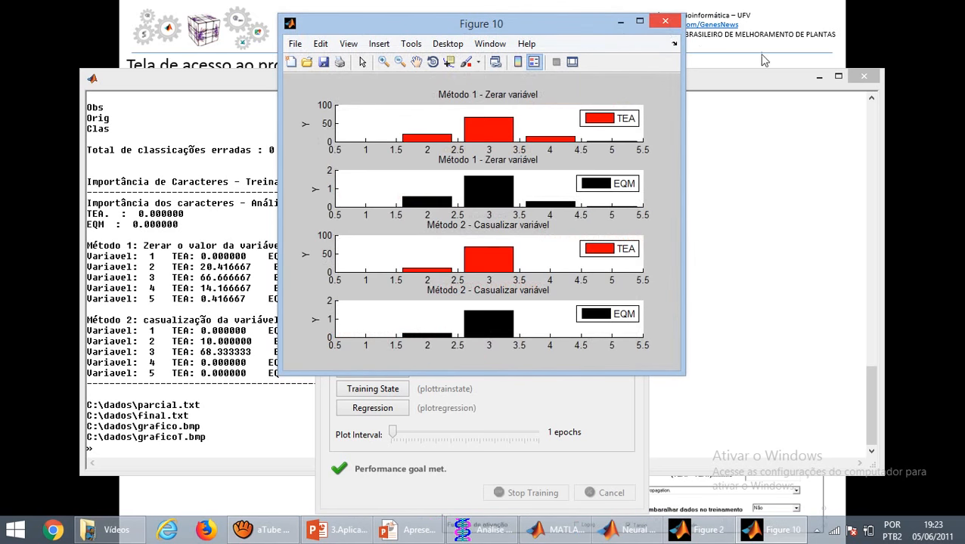
left_click(665, 25)
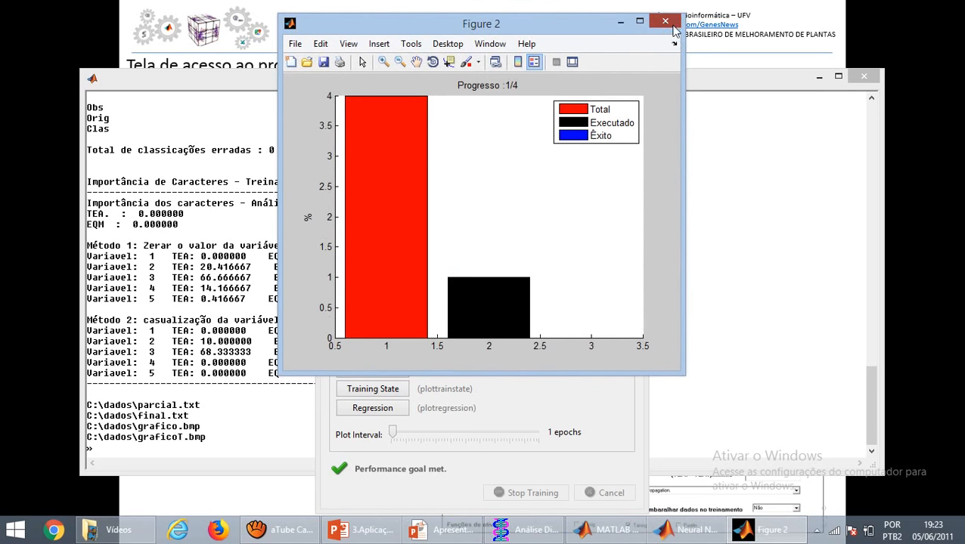
left_click(665, 23)
left_click(627, 39)
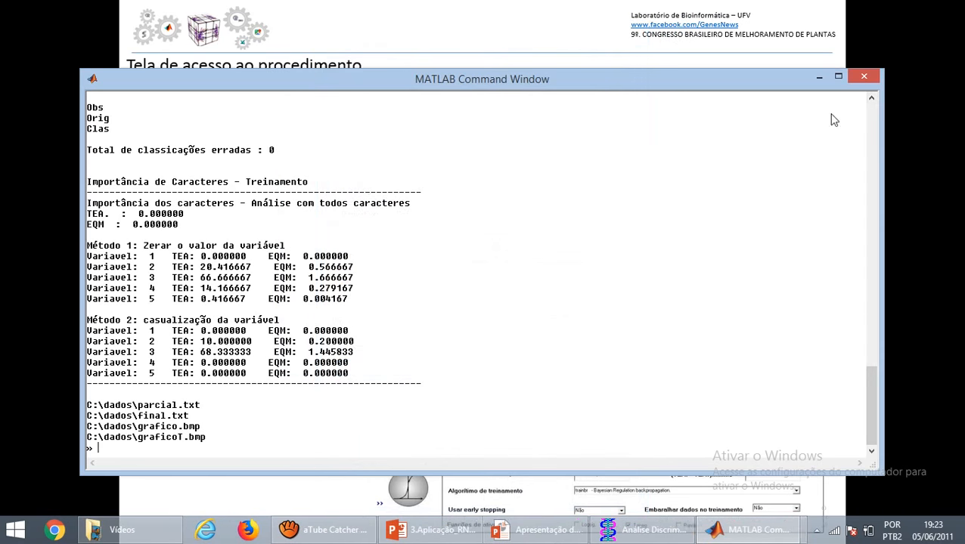
Close the MATLAB command window, list the neural network result files and open C:\dados\final.txt
left_click(863, 79)
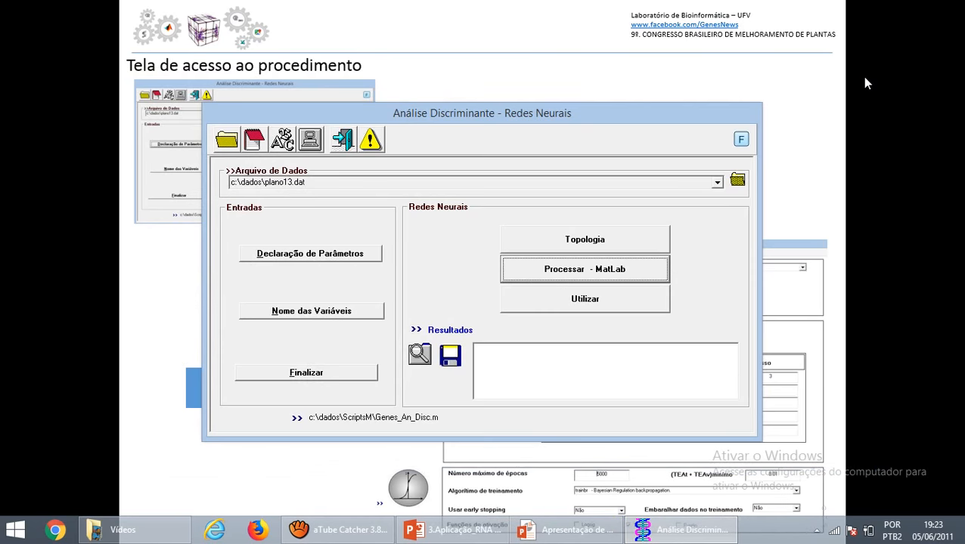
left_click(443, 331)
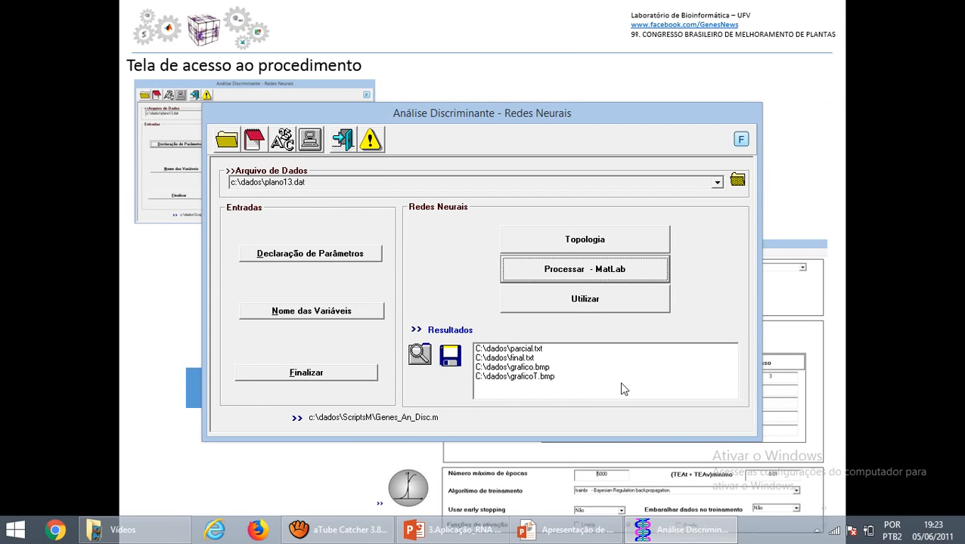
double_click(525, 359)
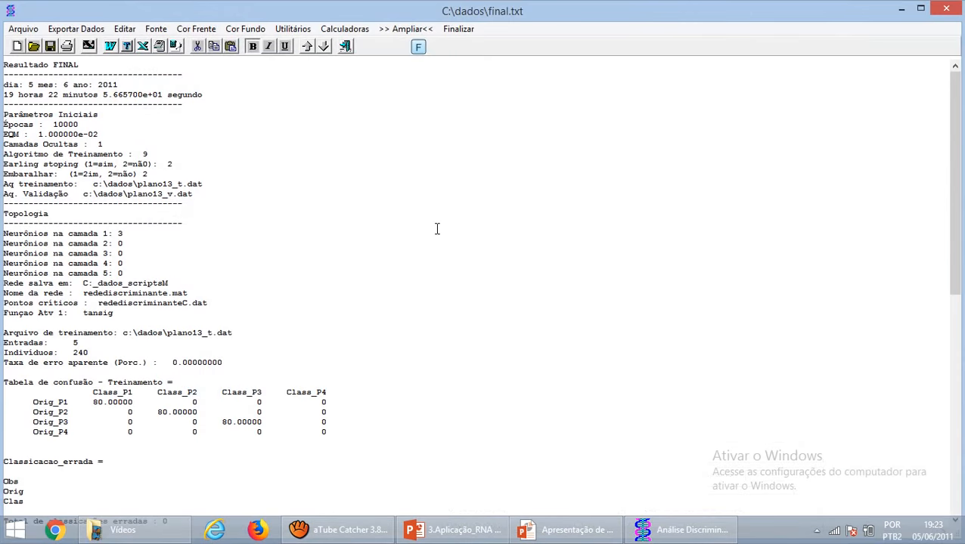
Examine the training and validation error rates, confusion tables, trait importance and first-layer neuron count in final.txt, and close the report
scroll(439, 227, "down", 15)
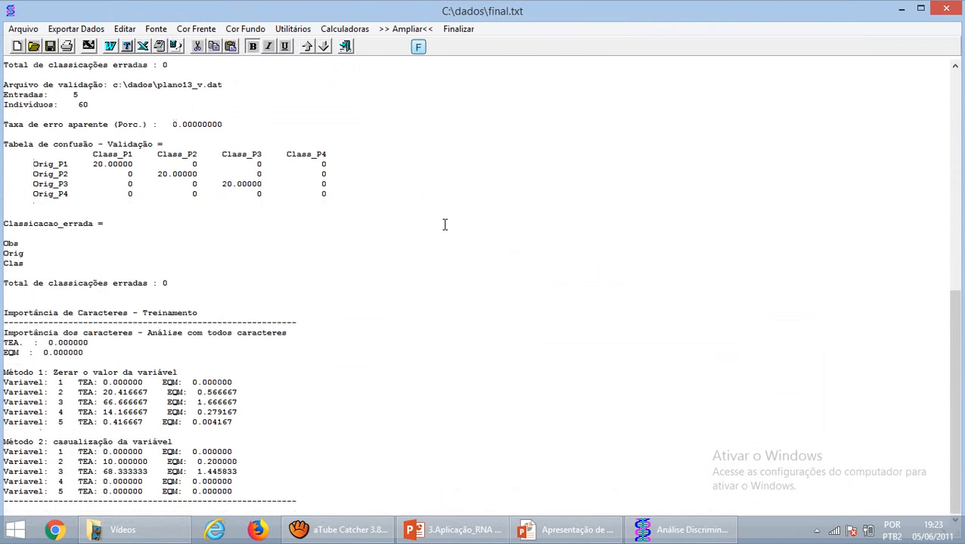
scroll(444, 226, "up", 6)
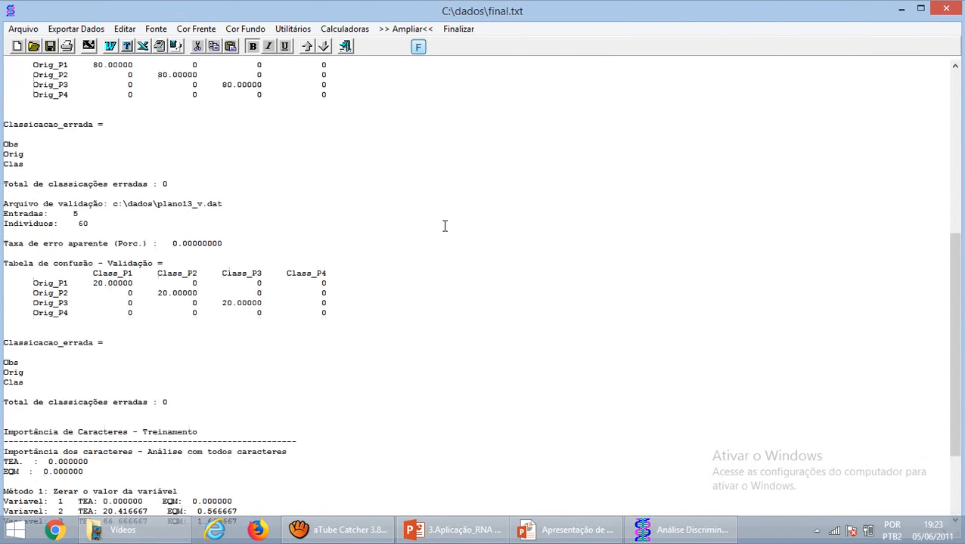
scroll(514, 214, "up", 4)
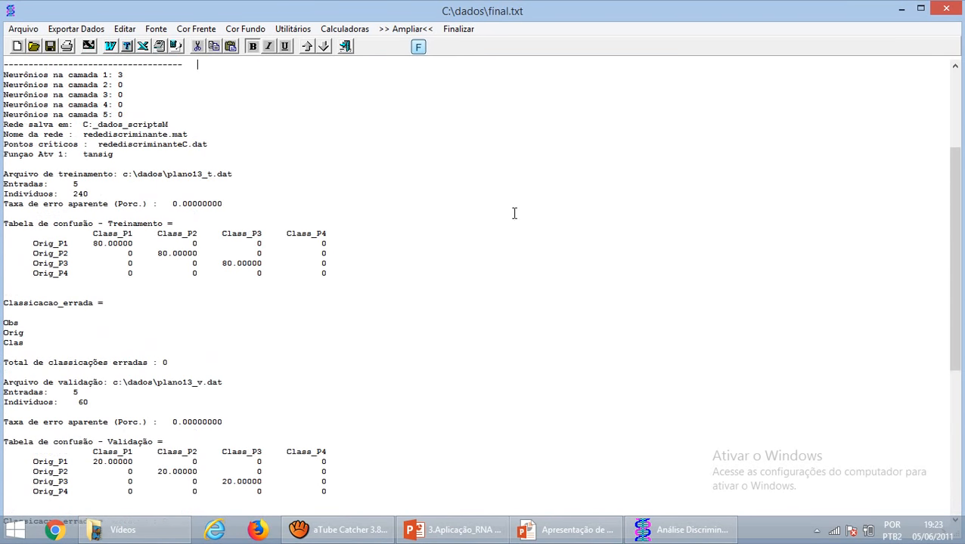
scroll(386, 210, "up", 3)
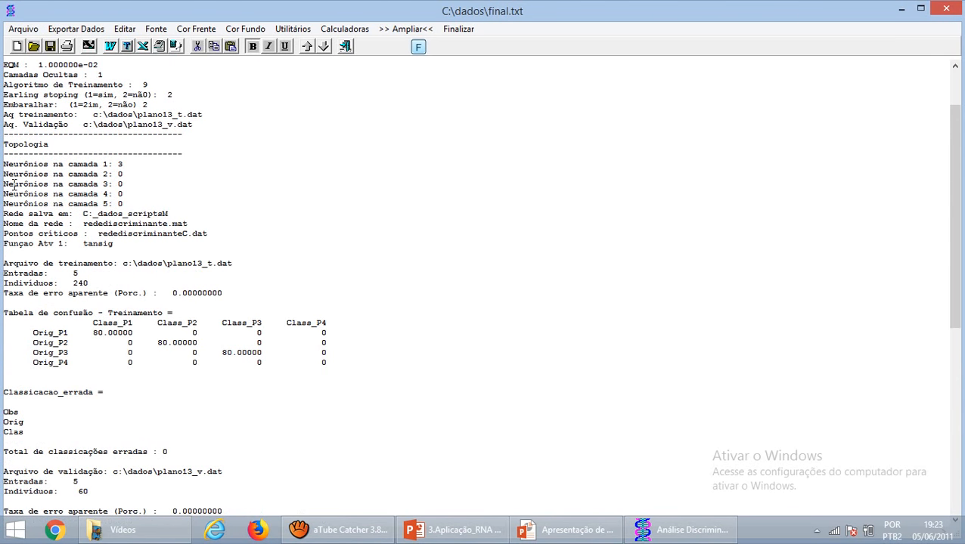
left_click_drag(124, 165, 3, 165)
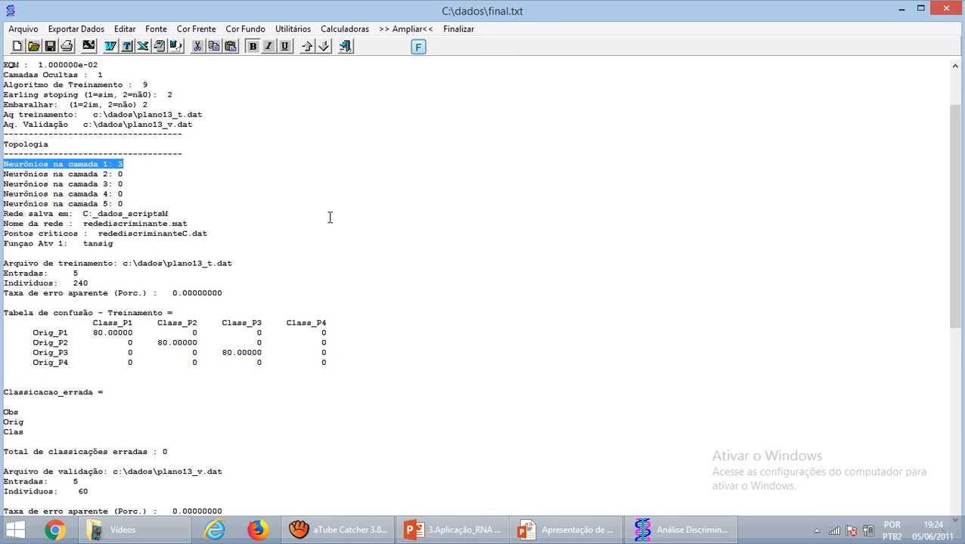
left_click(459, 29)
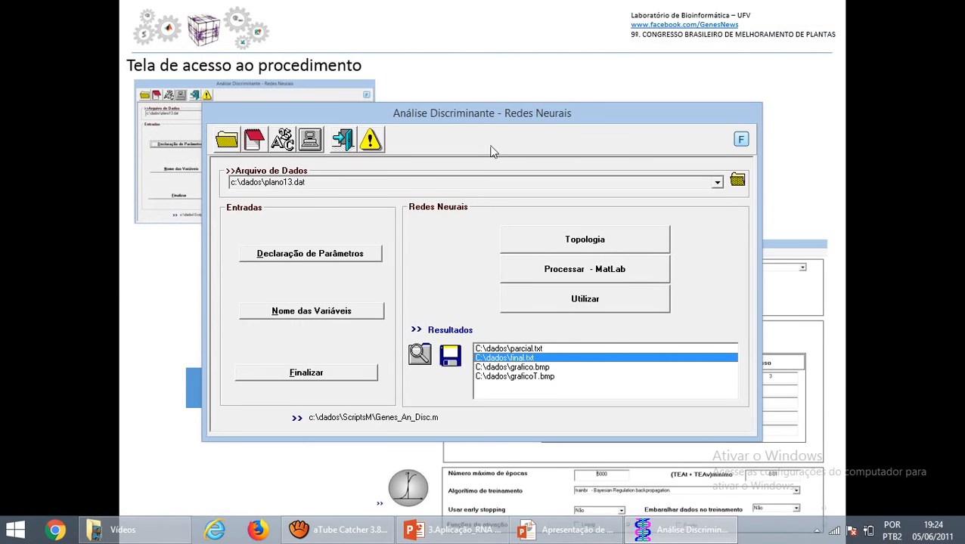
Close the neural network discriminant analysis and advance the presentation to the slide on classifying new individuals
left_click(342, 141)
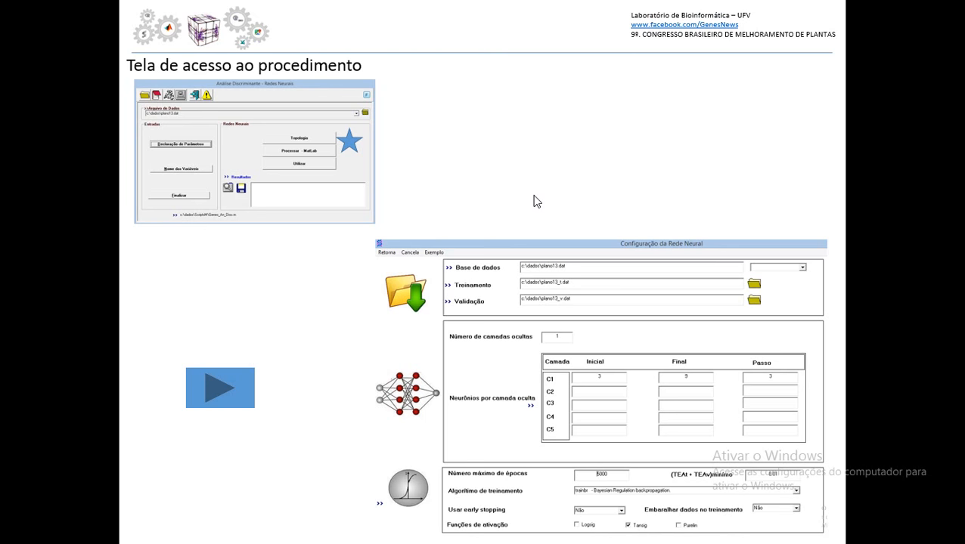
left_click(533, 202)
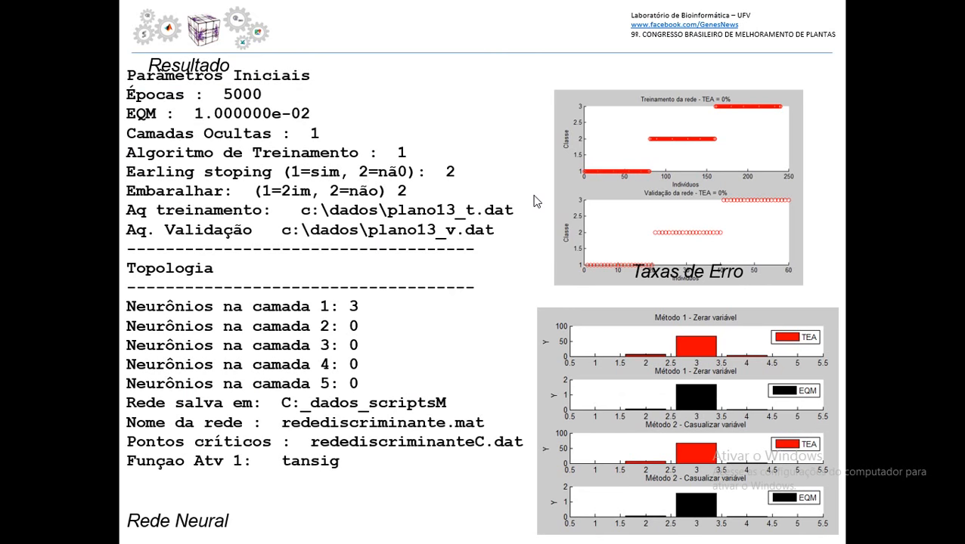
left_click(534, 202)
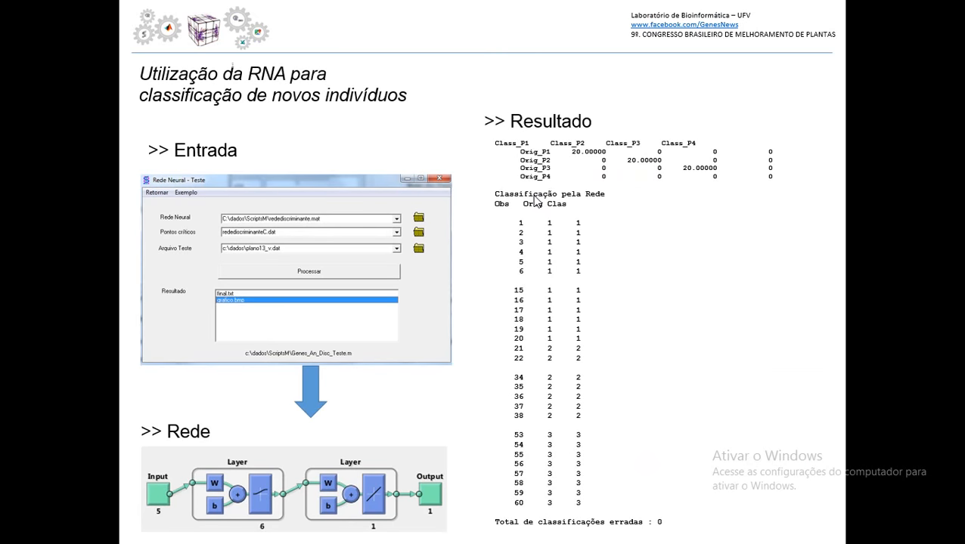
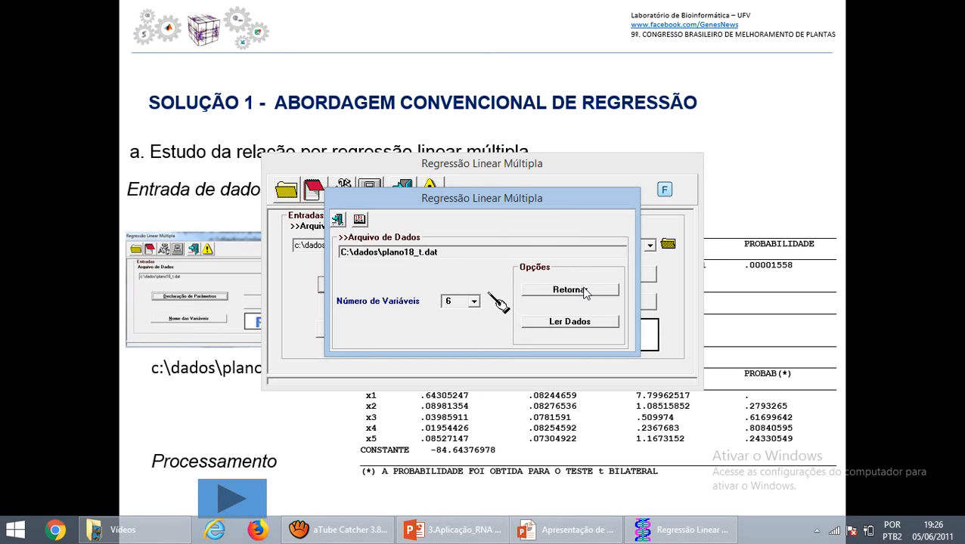
Accept the 6-variable declaration for C:\dados\plano18_t.dat, start the multiple linear regression and set x6 as the dependent variable Y
left_click(584, 290)
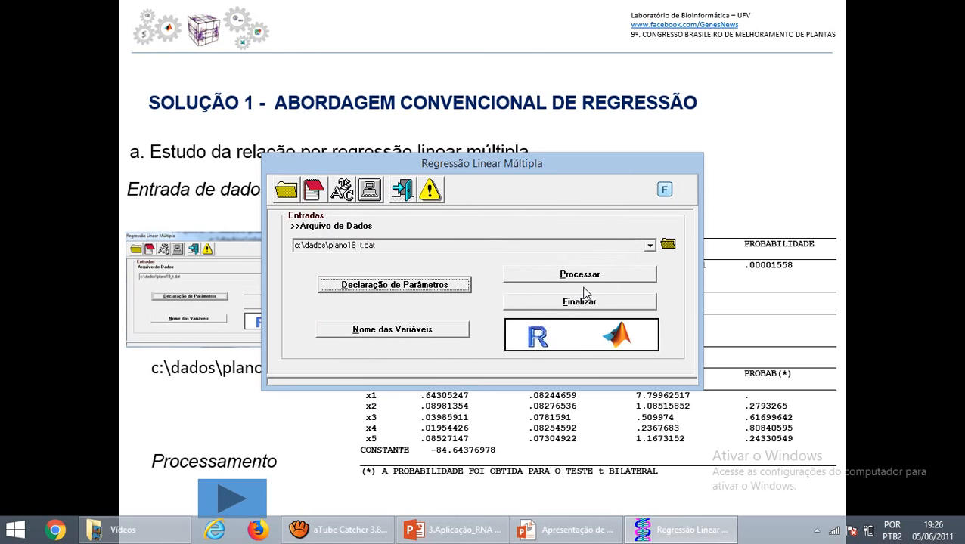
left_click(583, 279)
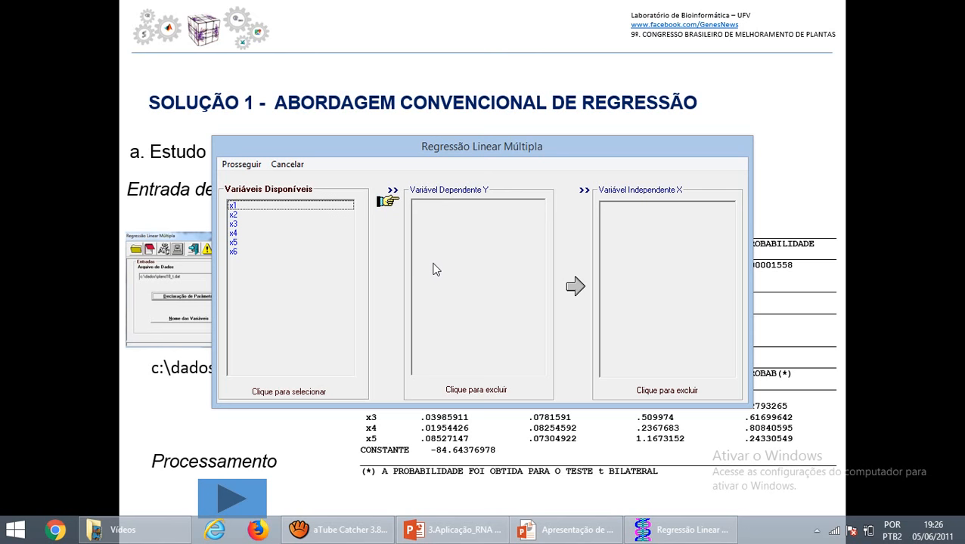
left_click(241, 253)
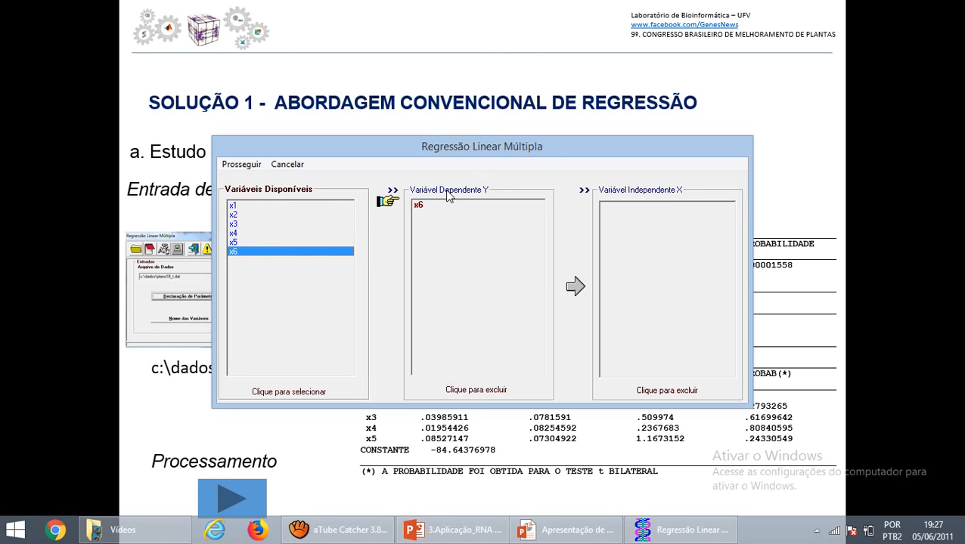
Set x1 to x5 as the independent variables X, leaving out x6, and run the multiple regression
left_click(630, 190)
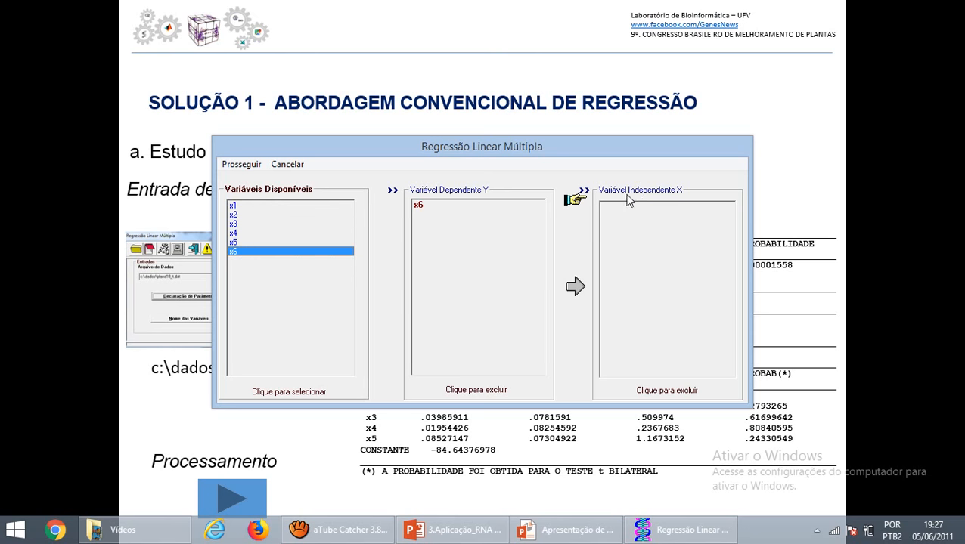
left_click(573, 285)
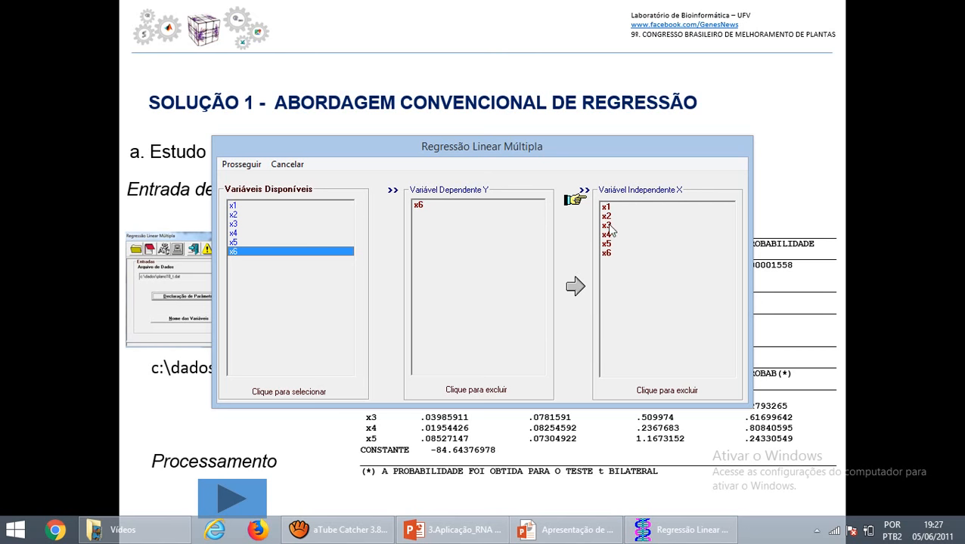
left_click(608, 254)
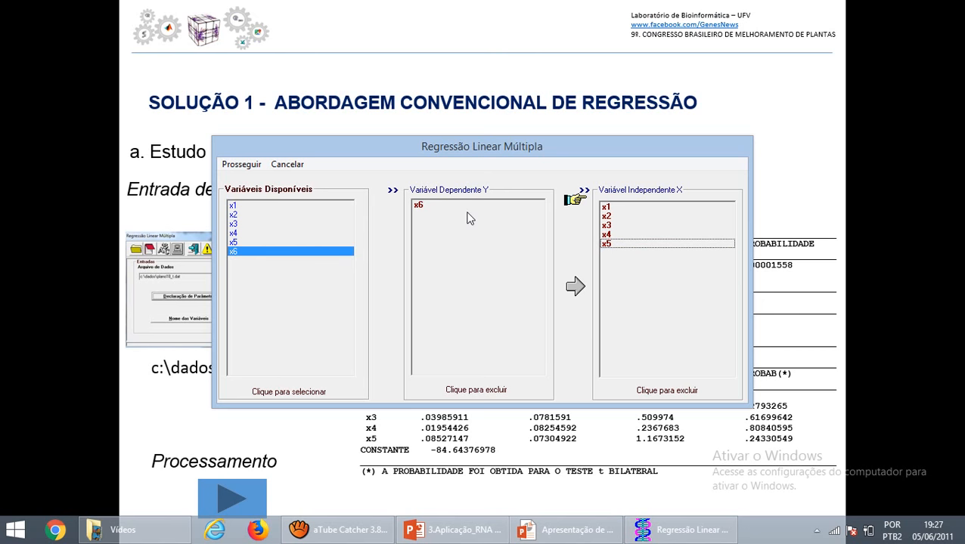
left_click(242, 165)
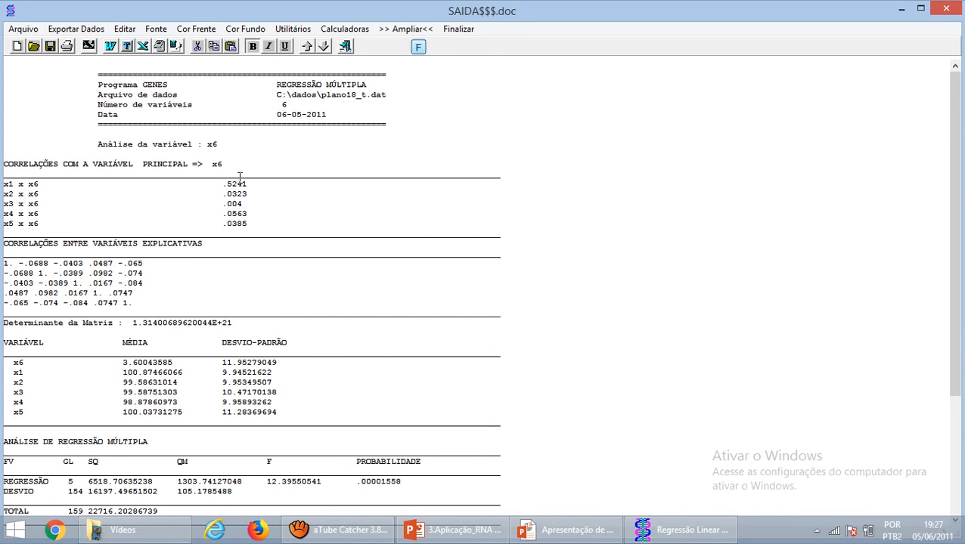
Examine the correlations, analysis of variance, R² and regression coefficient estimates in the regression report, and close it
scroll(240, 176, "down", 1)
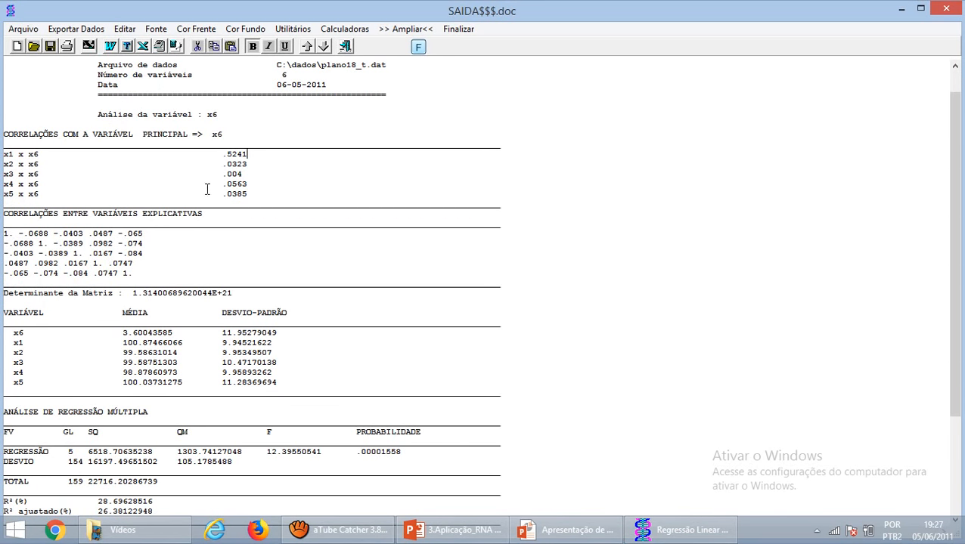
scroll(159, 198, "down", 4)
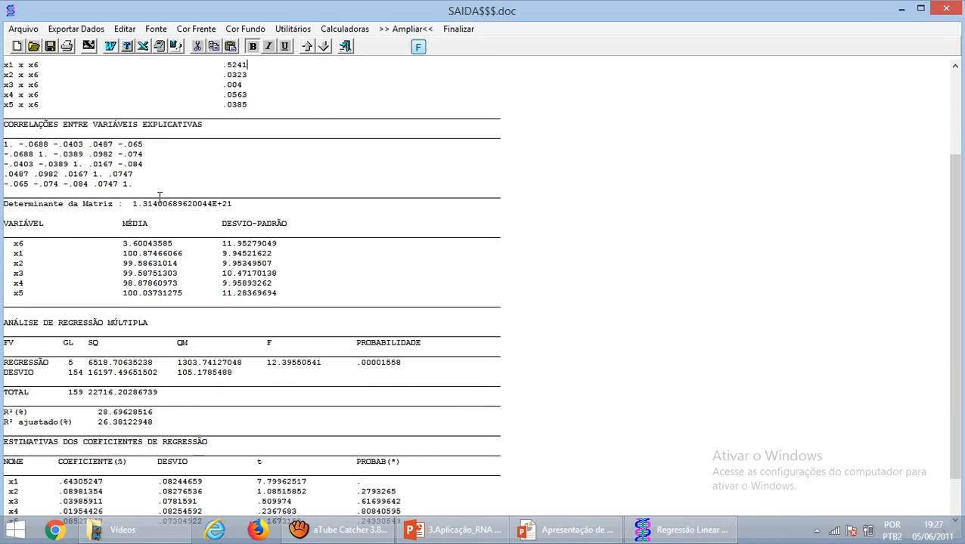
scroll(155, 204, "down", 1)
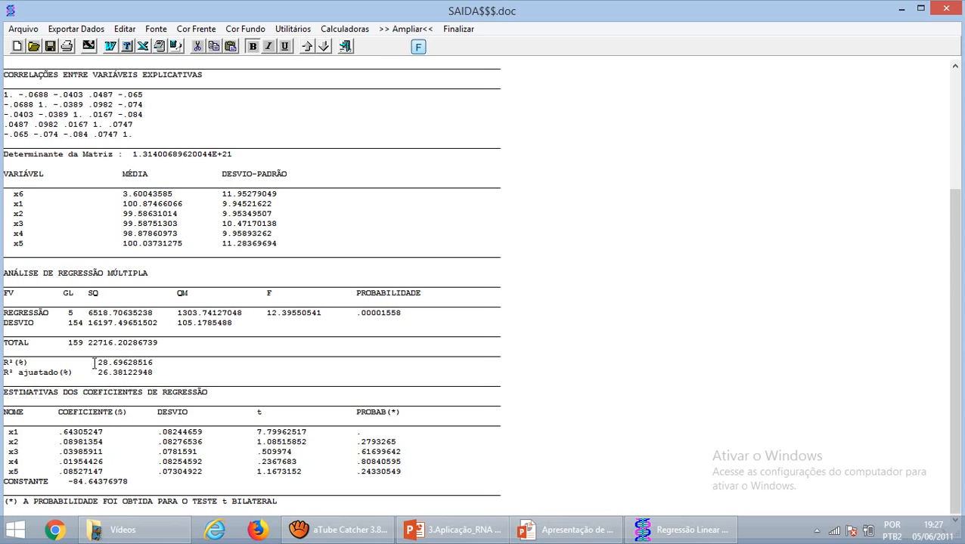
left_click_drag(94, 364, 127, 361)
left_click_drag(15, 418, 469, 478)
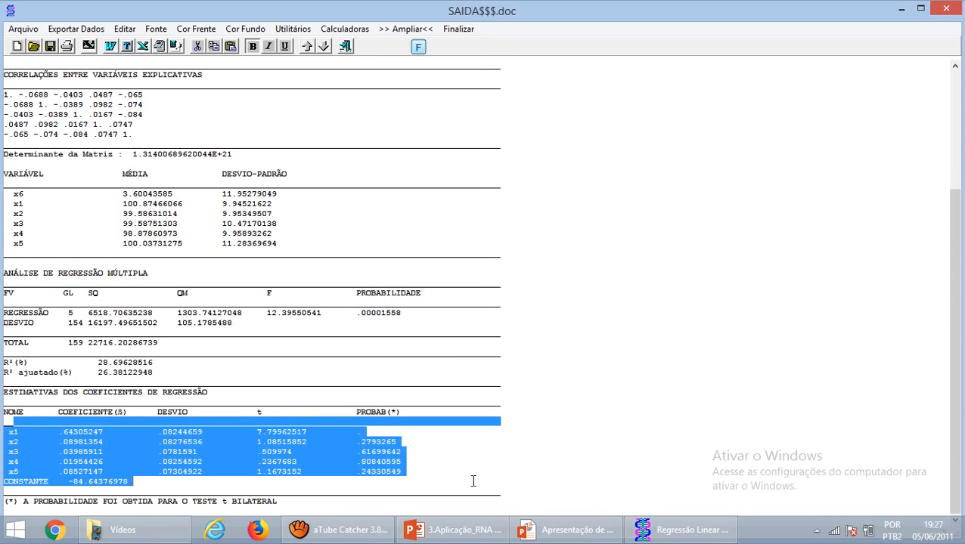
left_click(463, 30)
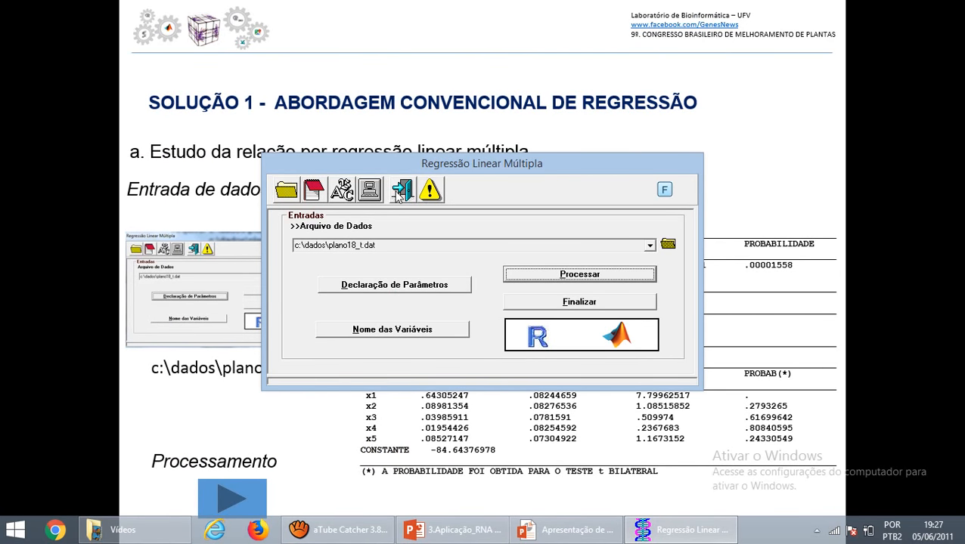
Close the multiple regression window, advance the presentation to the neural network data entry slide and launch RNA - Ajuste de Modelos from it
left_click(402, 191)
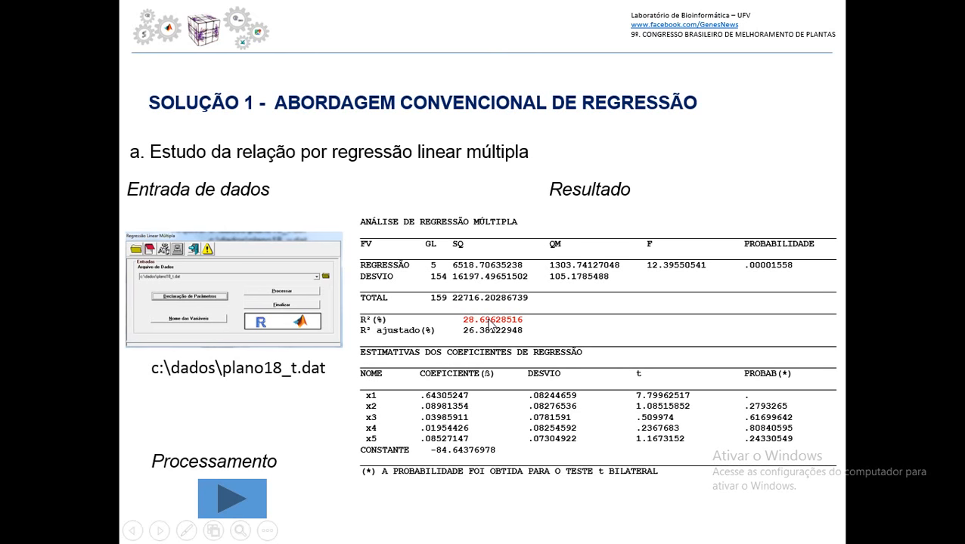
left_click(574, 350)
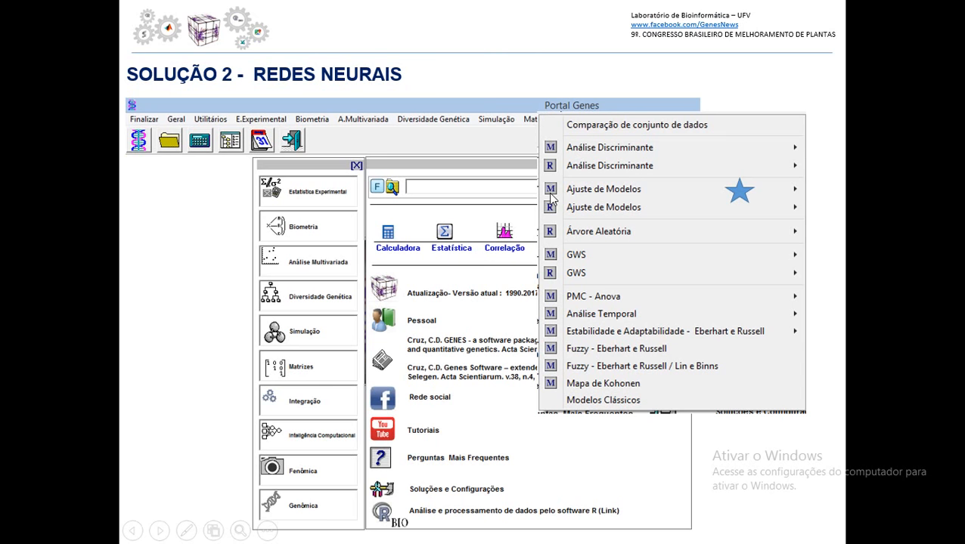
left_click(417, 327)
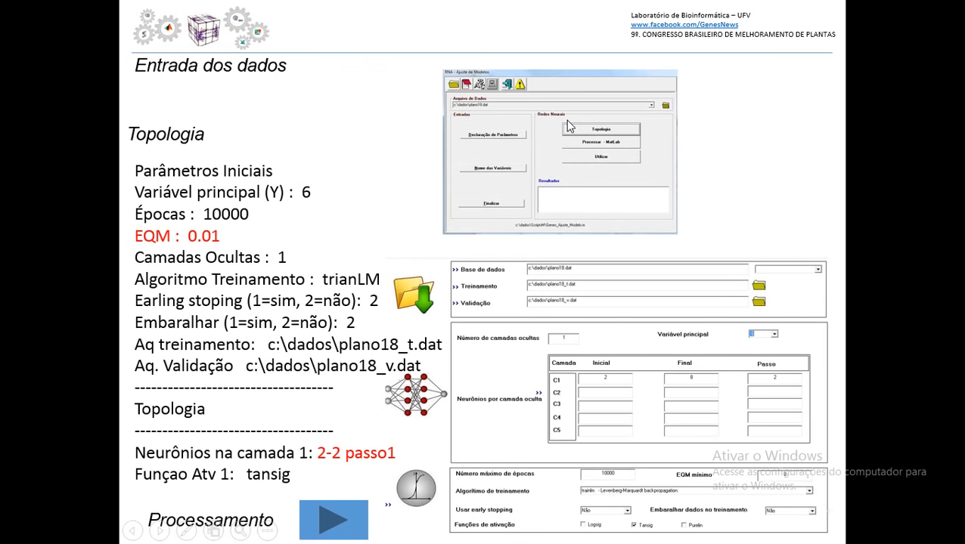
left_click(352, 528)
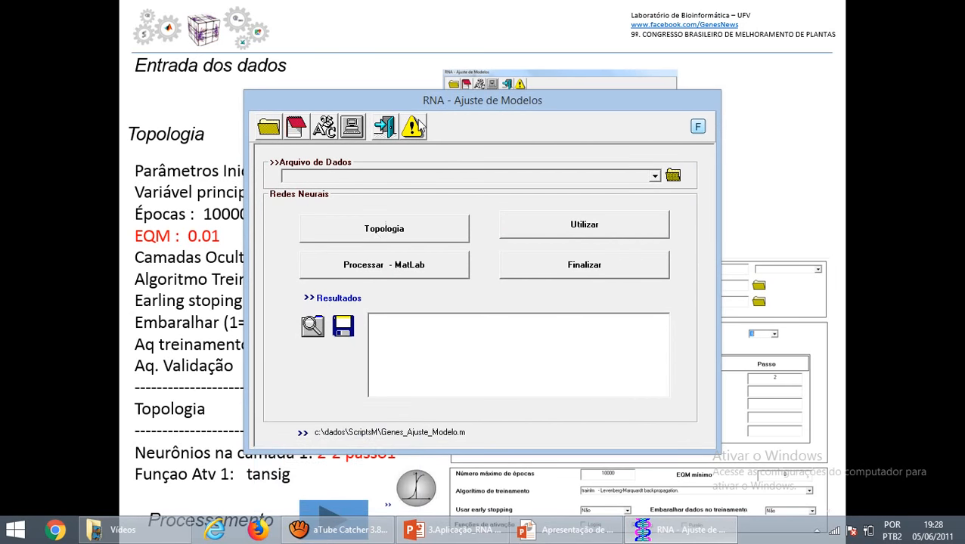
Open the network topology configuration, review the plano18 training and validation files and hidden layer count, and set the main variable to 6
left_click(384, 229)
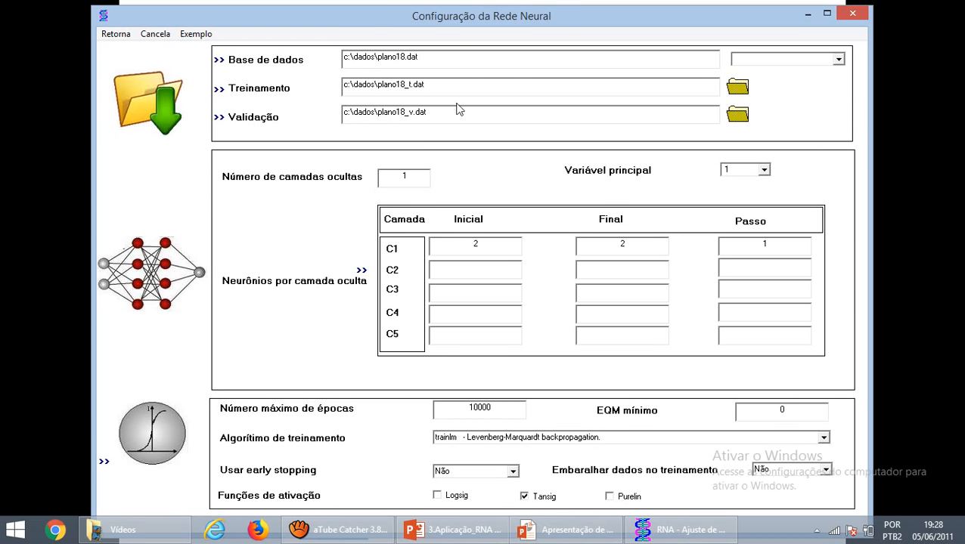
left_click_drag(367, 84, 425, 89)
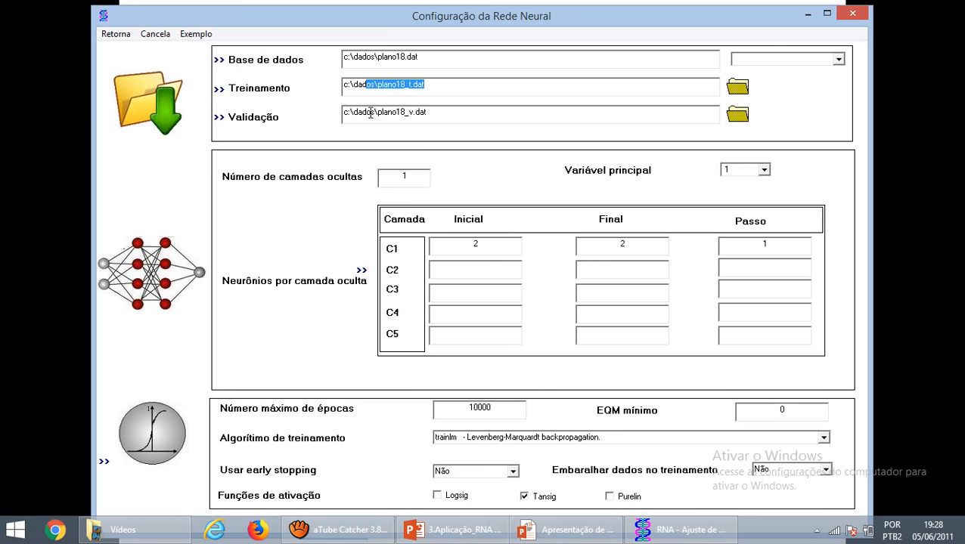
left_click_drag(370, 113, 426, 113)
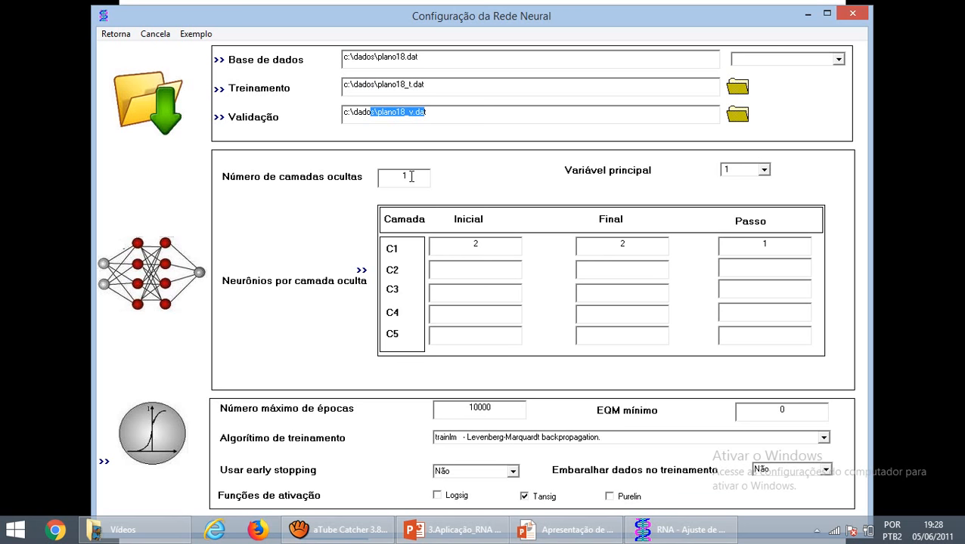
double_click(404, 175)
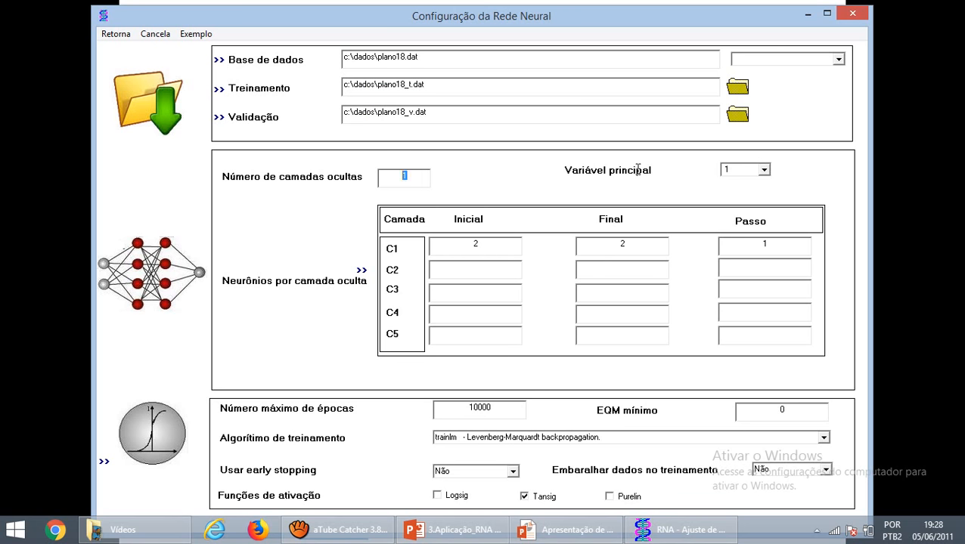
left_click(758, 170)
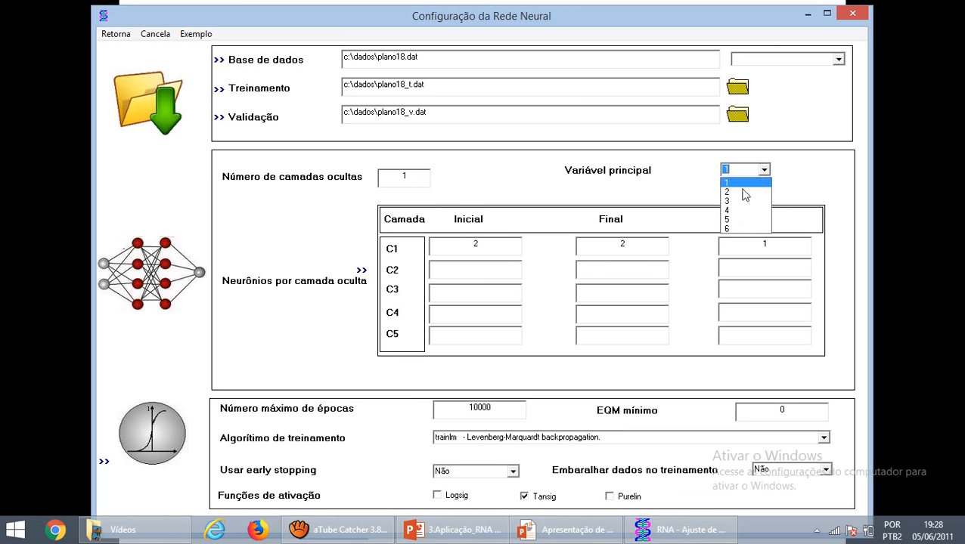
left_click(730, 229)
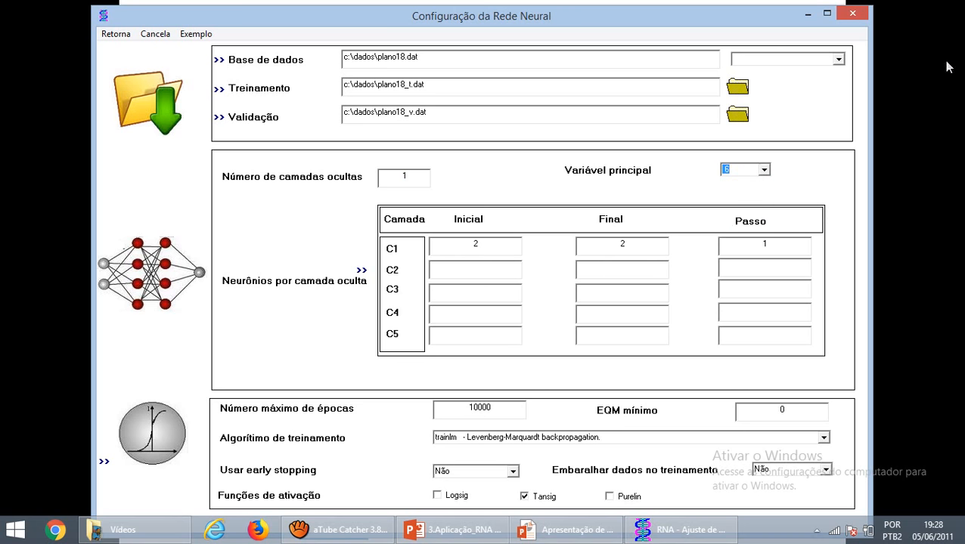
Set the first hidden layer's initial neuron count to 2, accept the network configuration and run the model fitting in MatLab
double_click(477, 246)
type("2")
left_click_drag(502, 409, 472, 409)
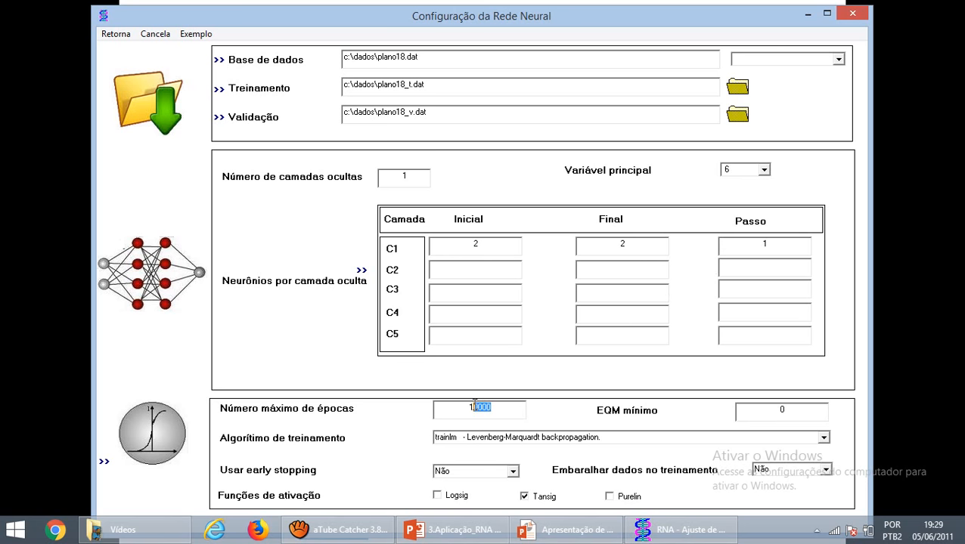
left_click(790, 410)
left_click(115, 34)
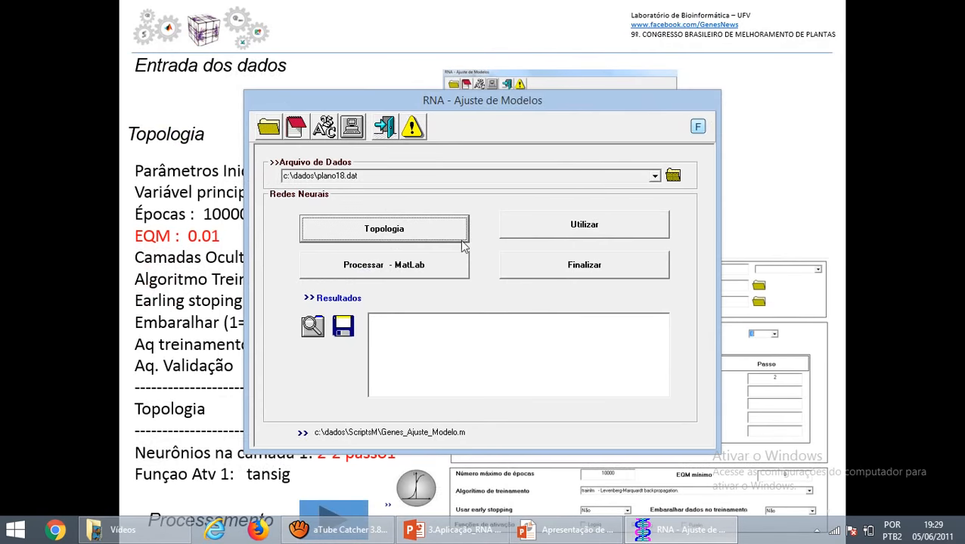
left_click(399, 264)
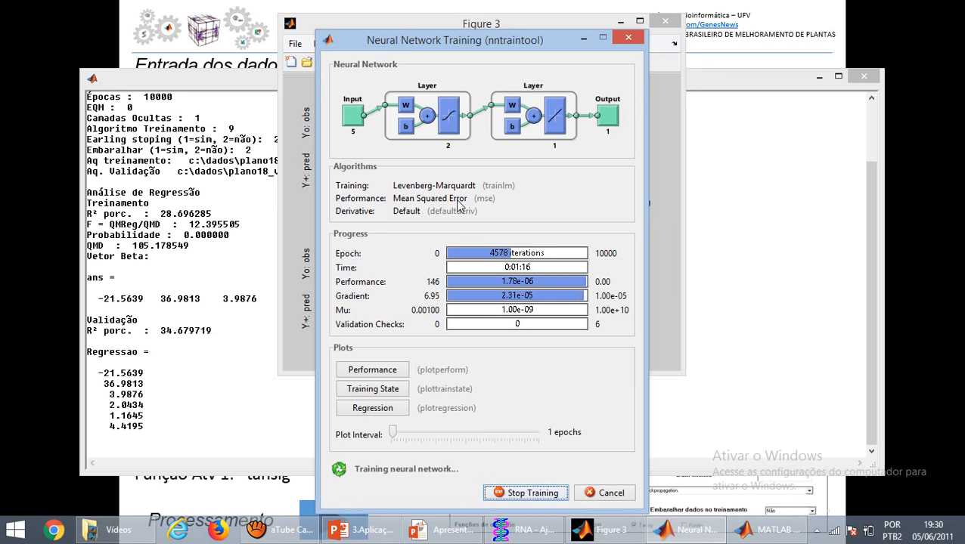
Examine the training performance plot, the network fit for training and validation, and the variable importance charts, closing each figure
left_click(399, 372)
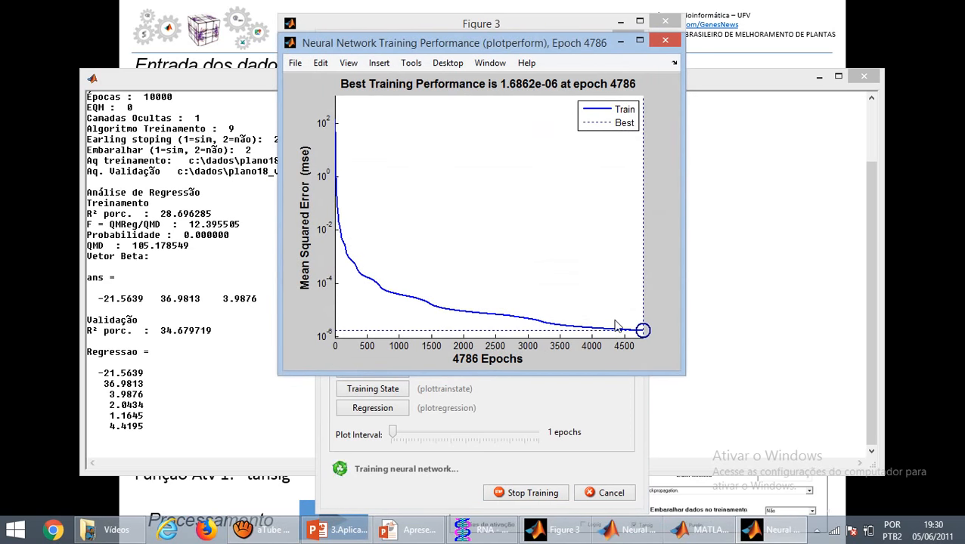
left_click(665, 43)
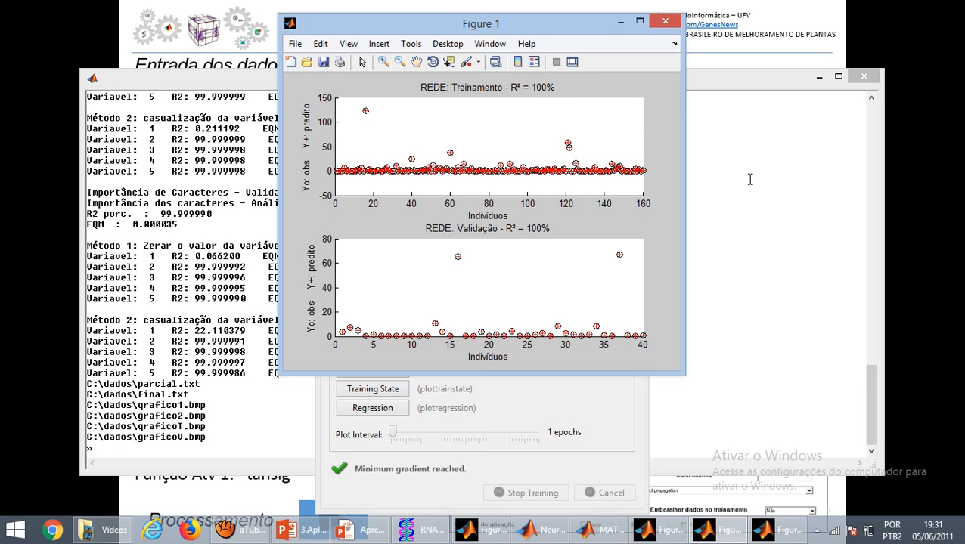
left_click(671, 26)
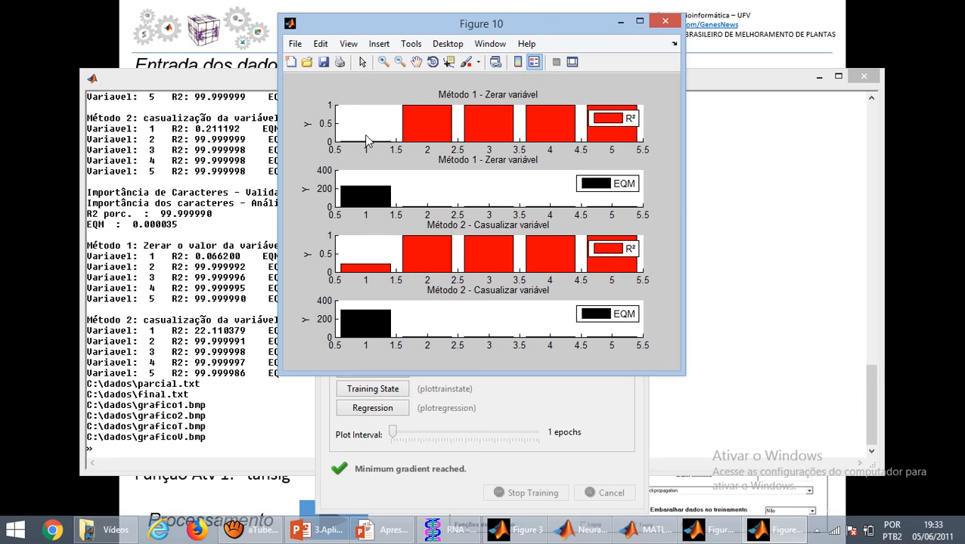
left_click(665, 25)
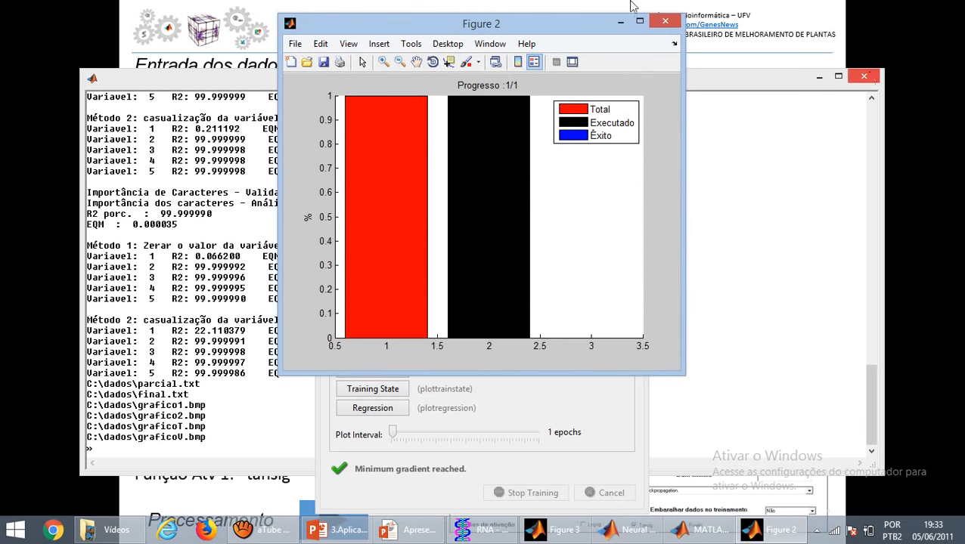
Close the progress figure, the neural network training window, the regression comparison figure and the MATLAB Command Window
left_click(665, 22)
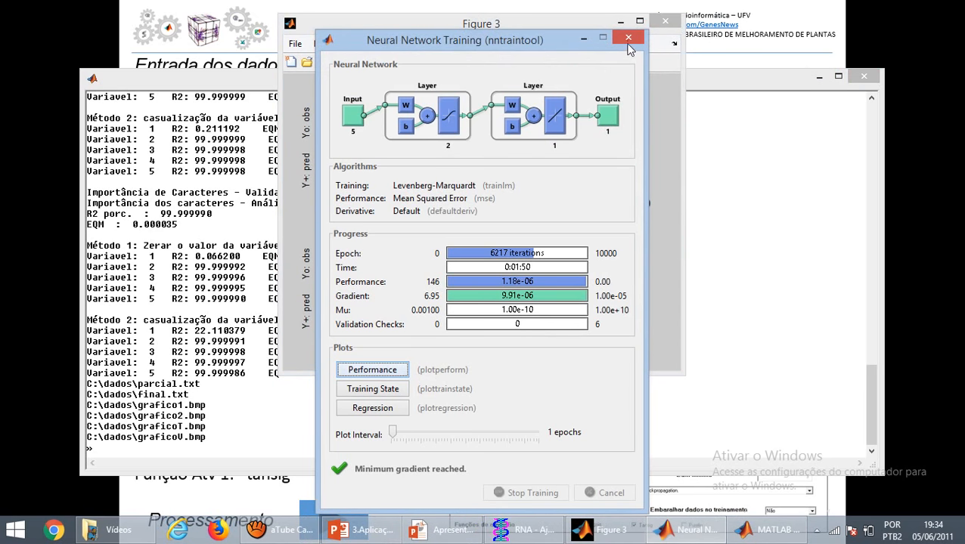
left_click(627, 37)
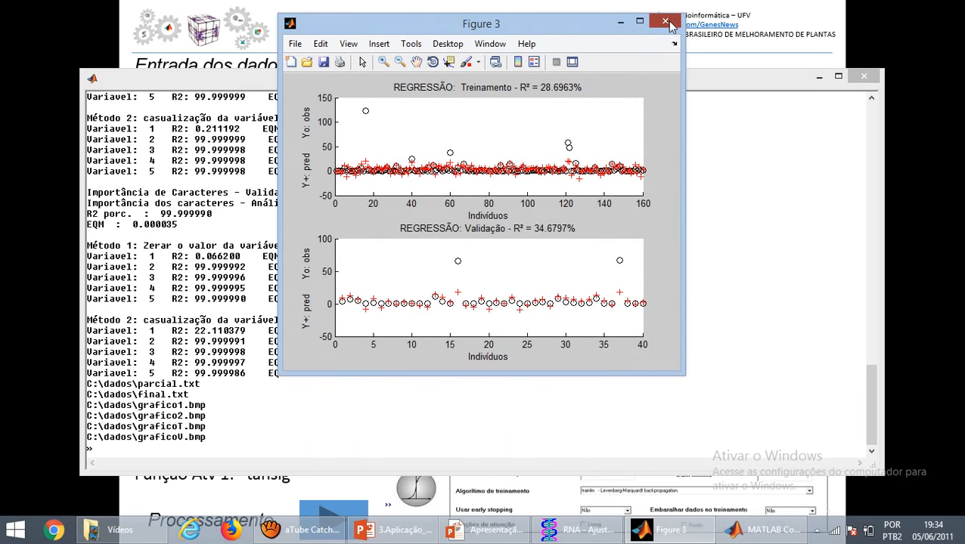
left_click(665, 22)
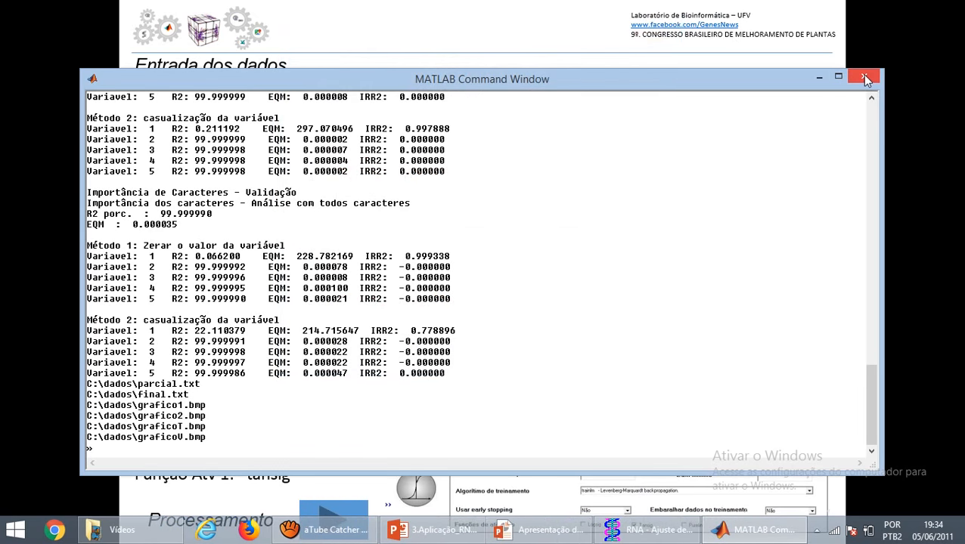
left_click(865, 78)
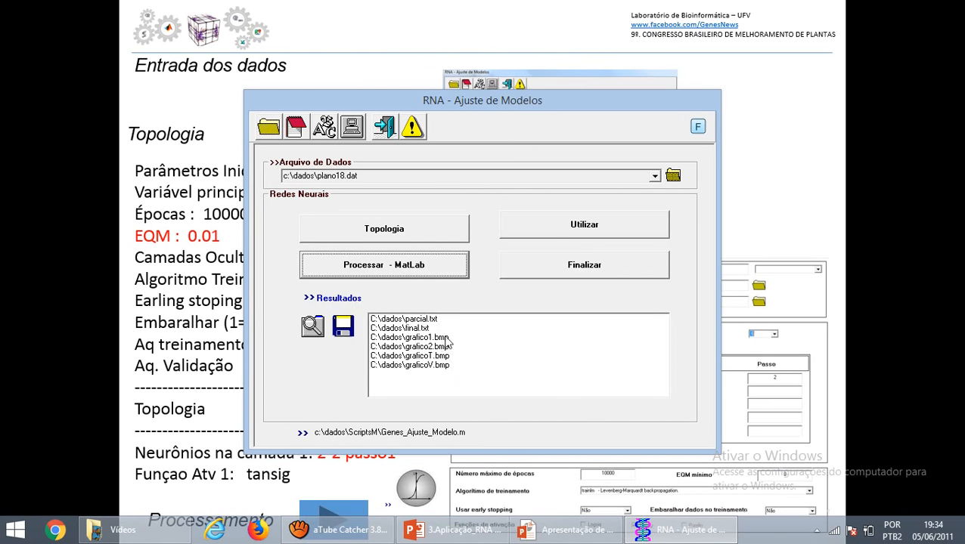
Exit RNA - Ajuste de Modelos and advance the presentation past the fit and variable importance results to the Stepwise multiple regression slide
left_click(387, 127)
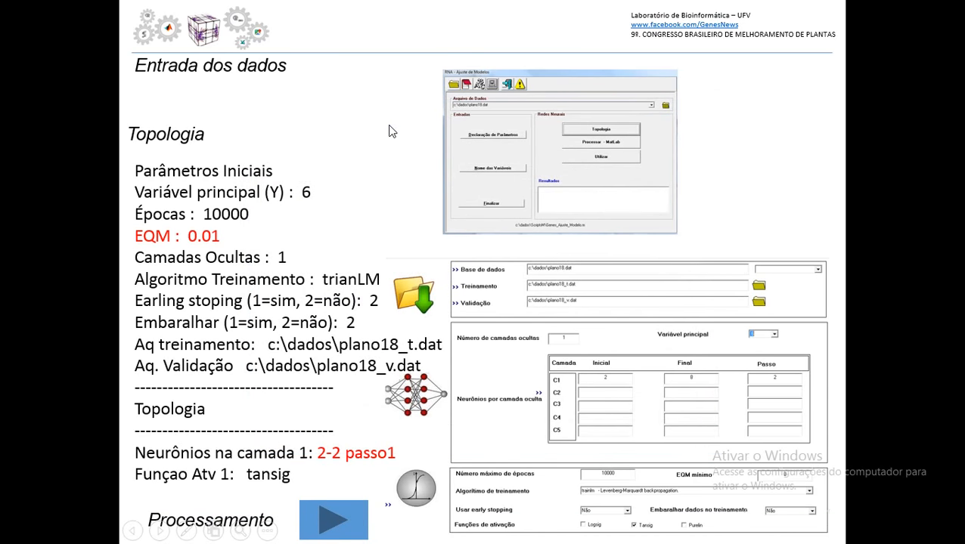
left_click(448, 170)
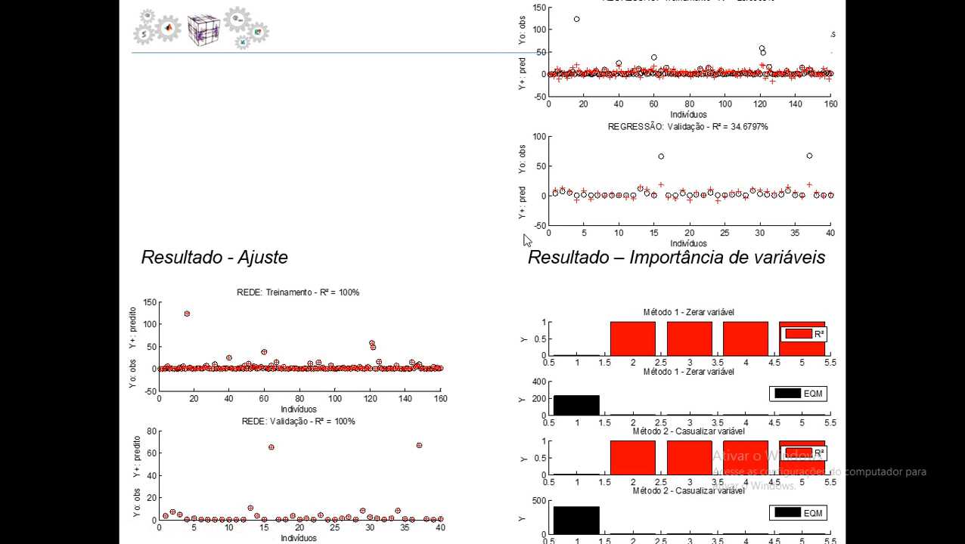
left_click(656, 376)
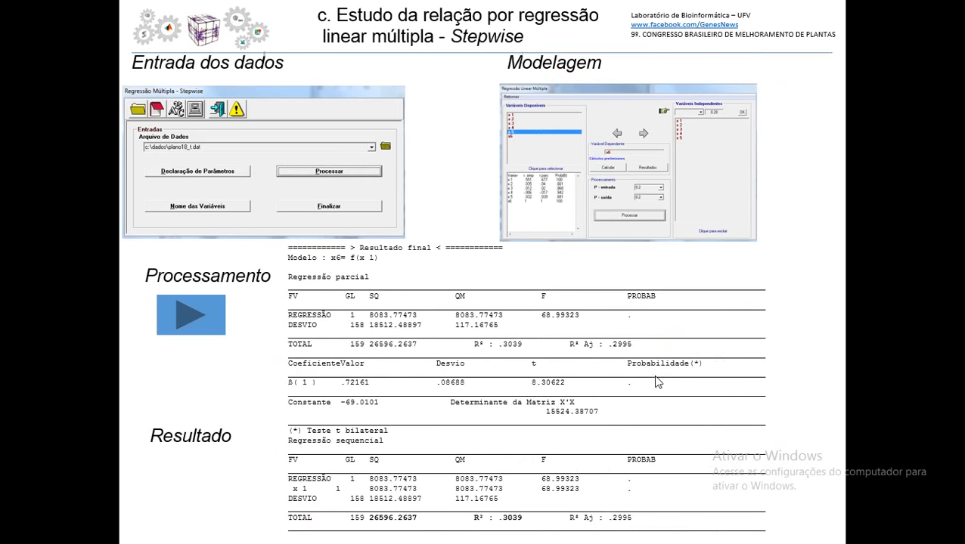